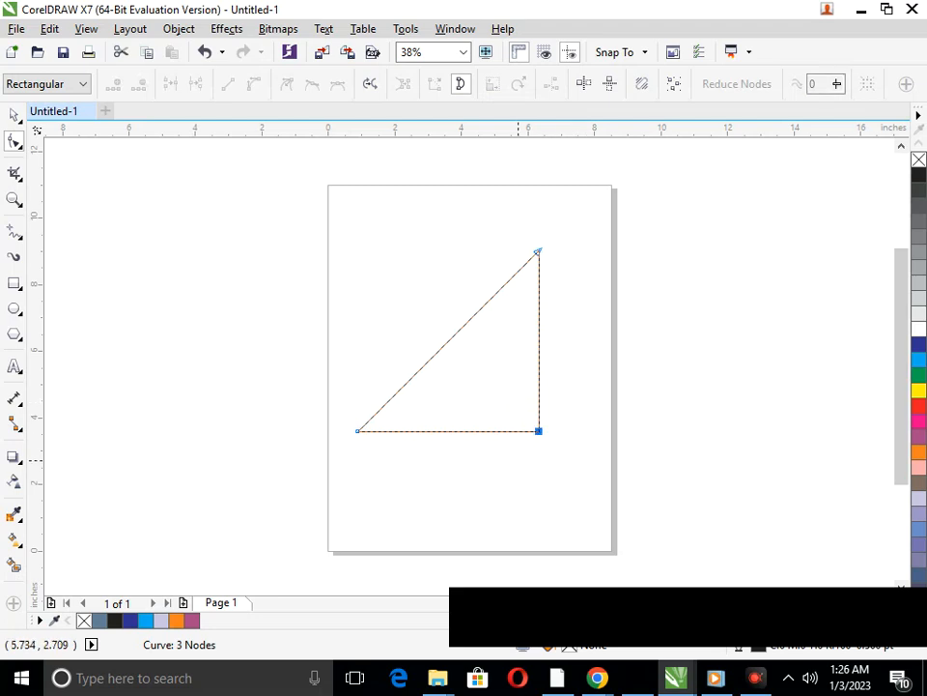
Delete the triangle's right-angle corner node, convert one remaining diagonal line to a curve and bend it into an S-shape
left_click(138, 84)
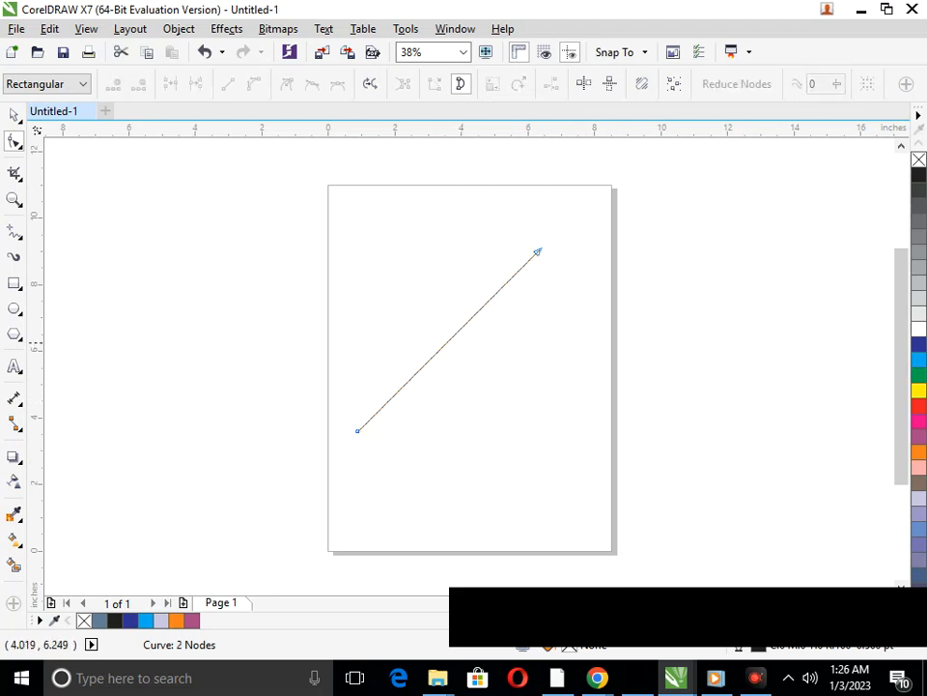
left_click(444, 344)
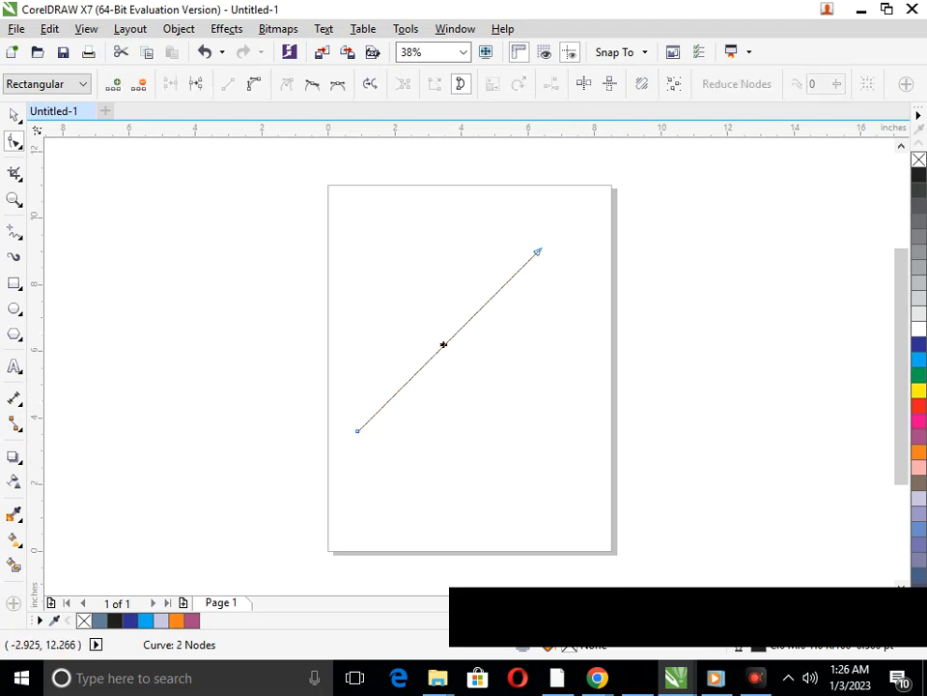
left_click(254, 84)
left_click_drag(482, 310, 585, 376)
left_click_drag(418, 372, 387, 299)
Convert the remaining straight diagonal to a curve and bend it into a second S-curve below the first, forming a leaf shape
left_click(446, 342)
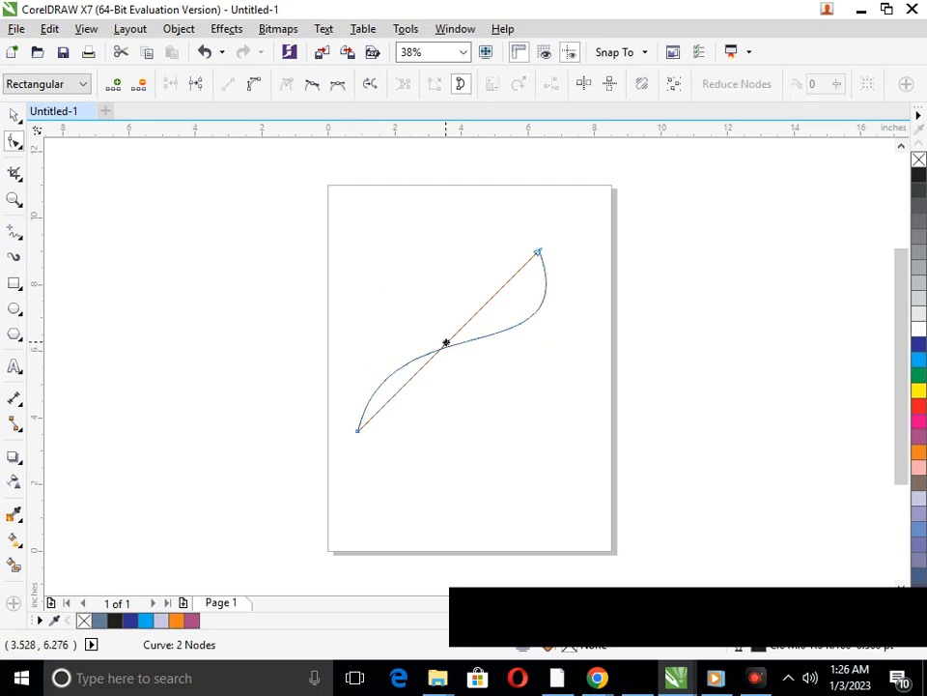
left_click(254, 84)
left_click_drag(478, 307, 610, 424)
left_click_drag(417, 372, 436, 377)
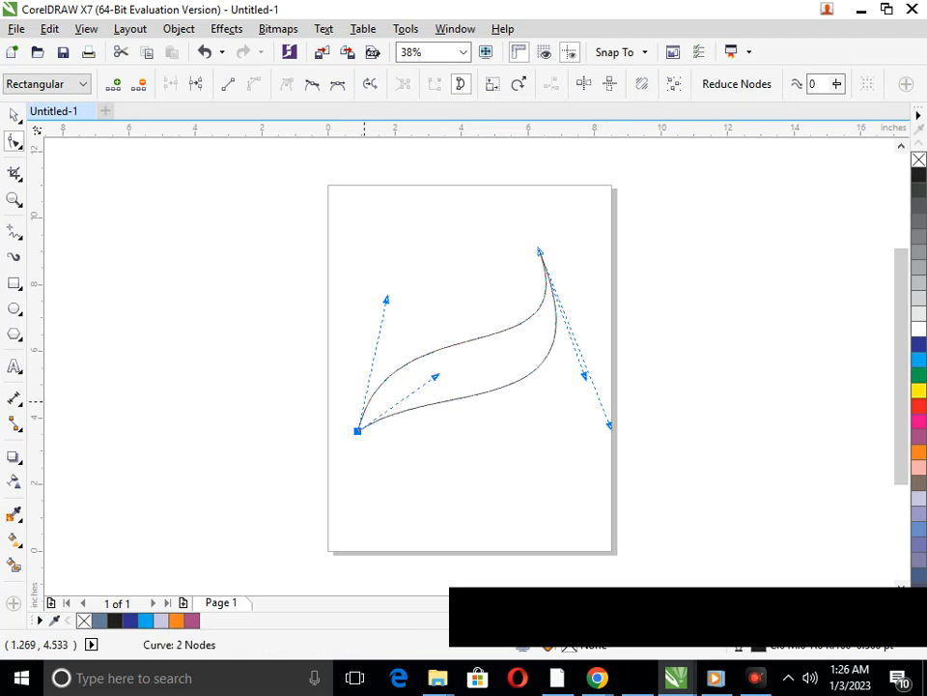
Move the leaf shape up the page to about X 4.0, Y 7.4 inches
left_click(14, 115)
left_click(450, 457)
left_click_drag(439, 403, 443, 366)
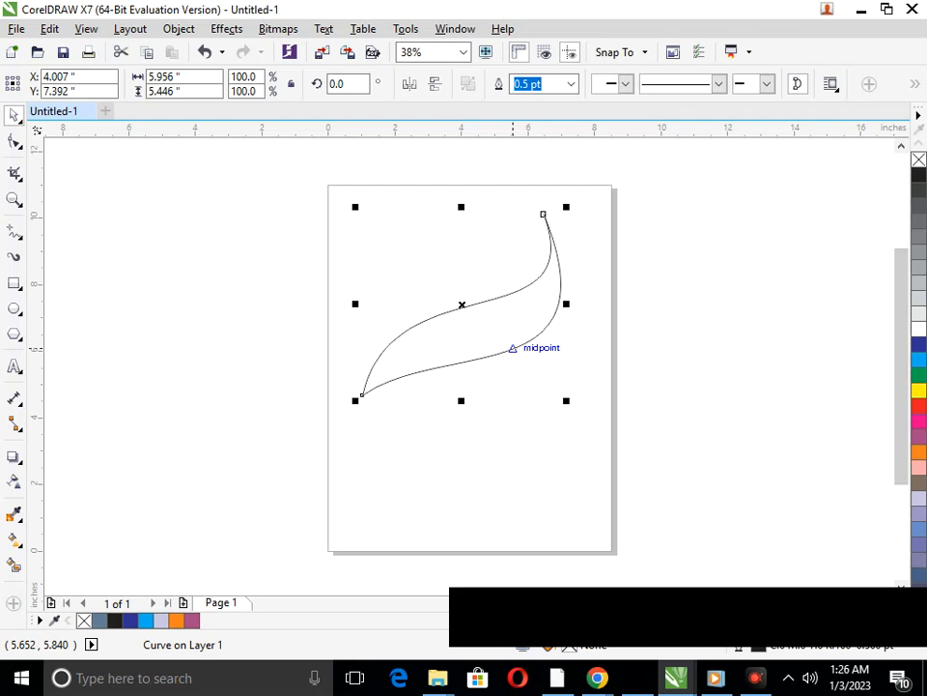
Duplicate the leaf, mirror the copy horizontally and vertically, and place it overlapping the original at about X 4.85, Y 5.8 inches
left_click(410, 84)
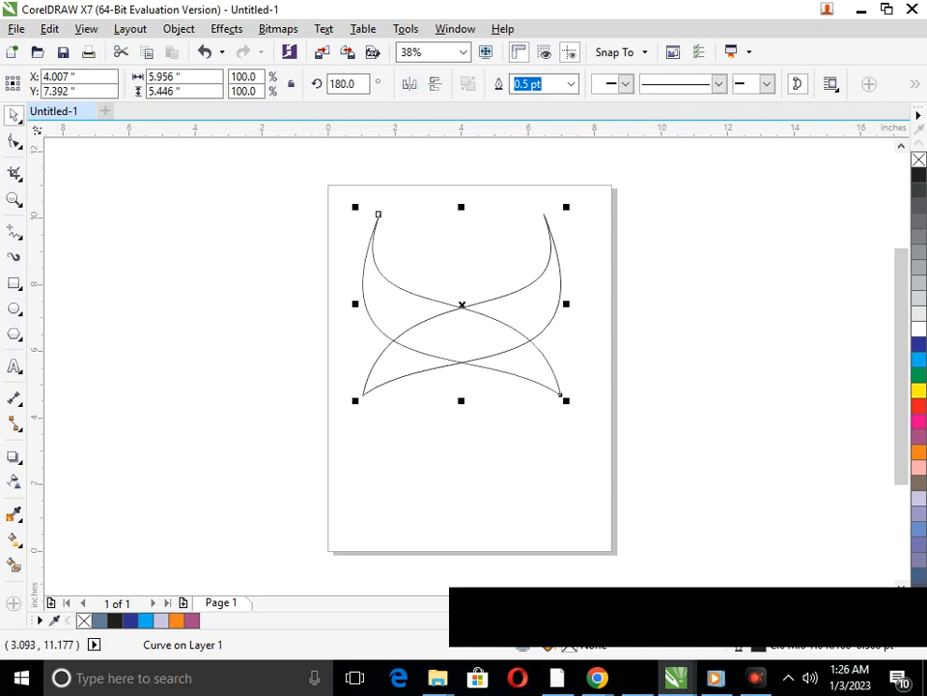
left_click(435, 84)
left_click_drag(476, 281, 502, 335)
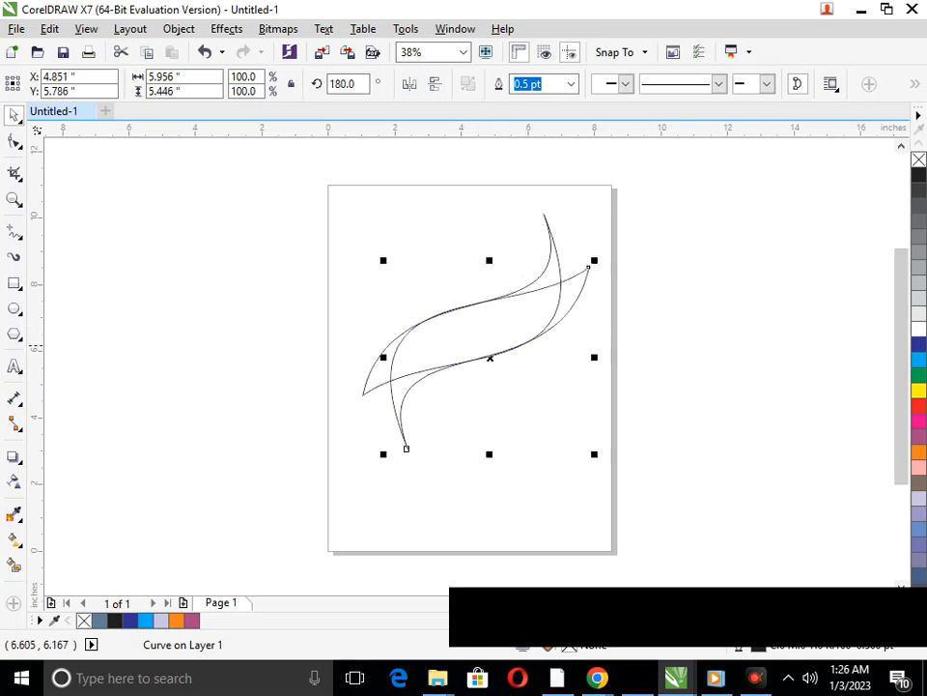
Rotate the mirrored leaf copy to about 136.6° and move it so its pointed end meets the original's lower-left tip
left_click(576, 302)
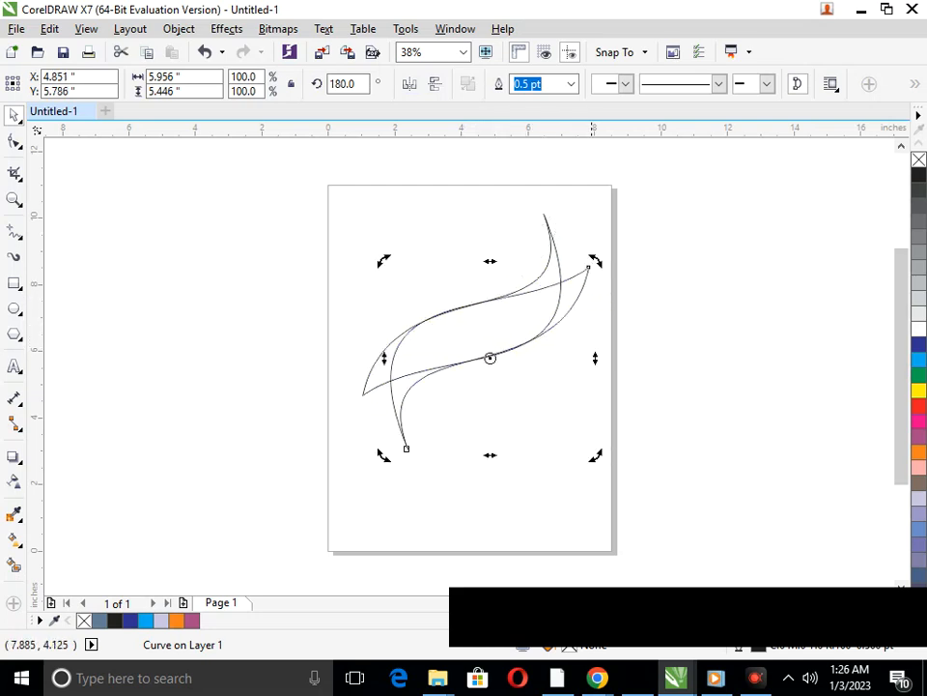
left_click_drag(599, 456, 571, 509)
left_click_drag(575, 335, 563, 355)
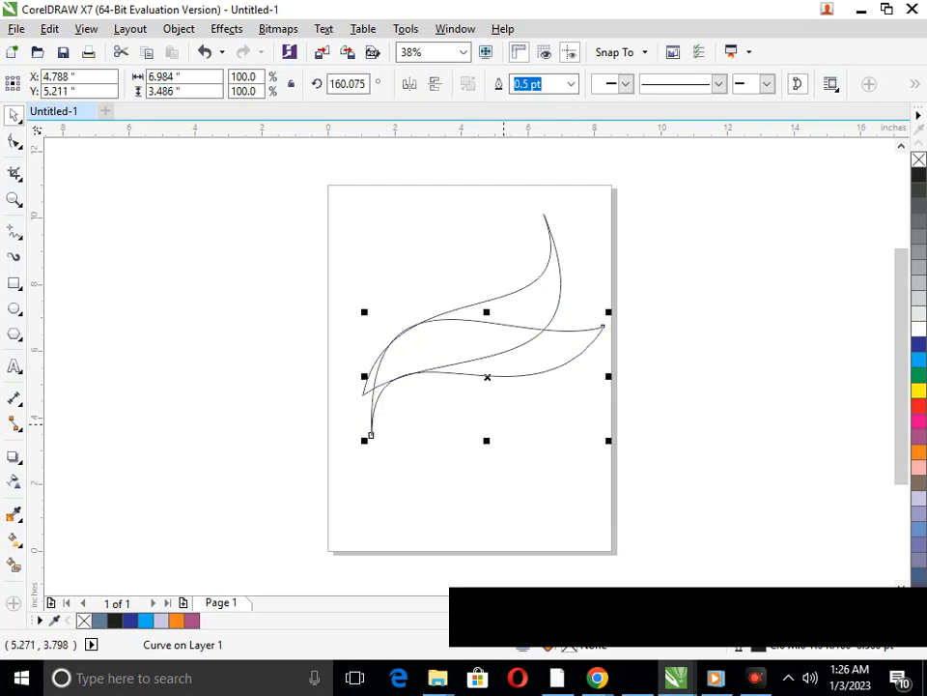
left_click(577, 355)
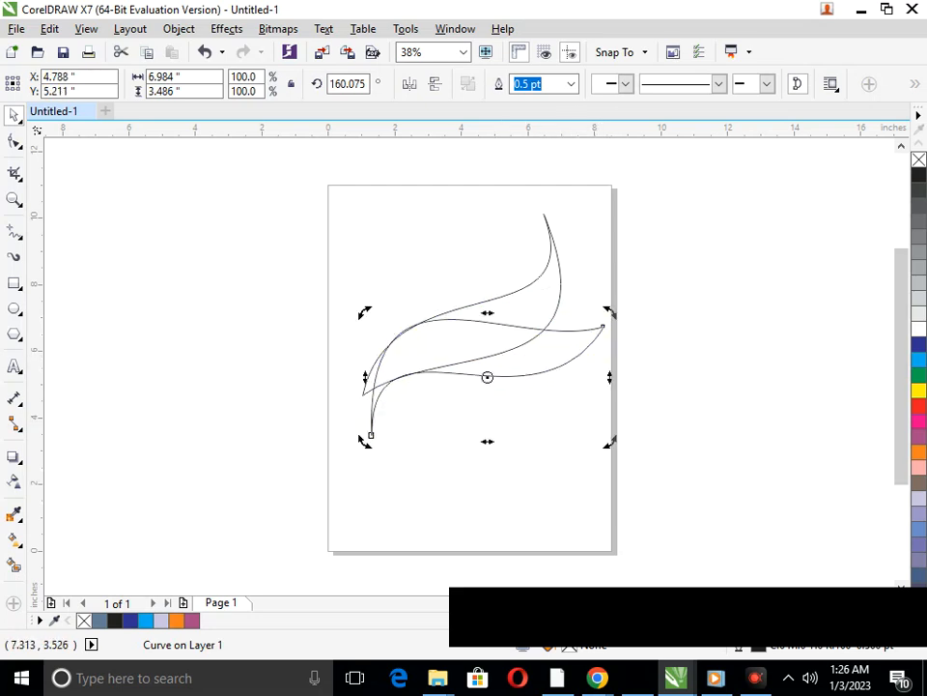
left_click_drag(608, 442, 575, 486)
left_click(513, 467)
left_click_drag(522, 389, 535, 403)
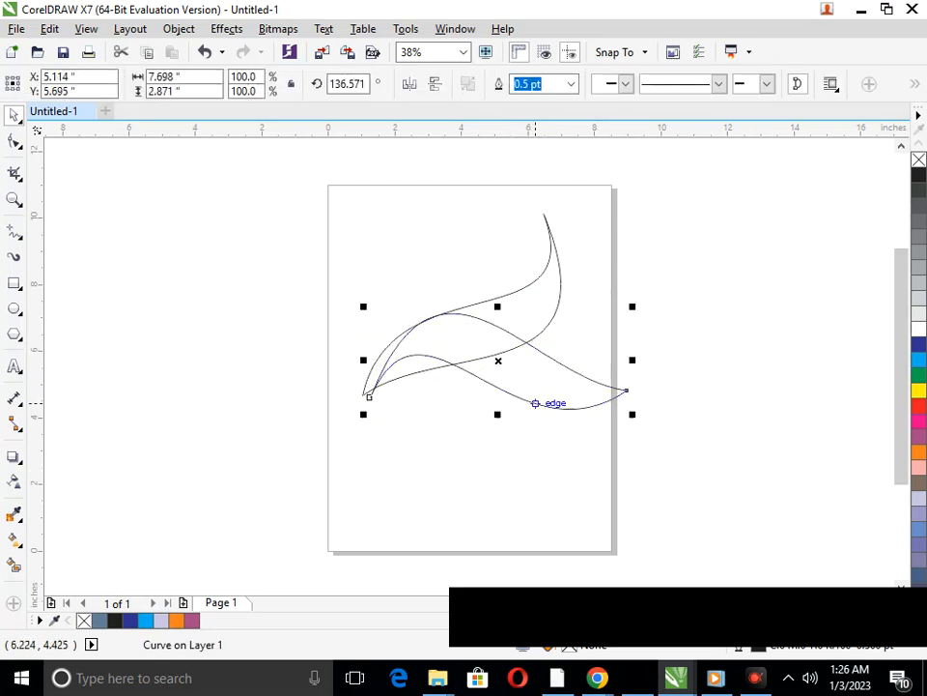
Rotate the leaf copy to about 126.5° and align its upper edge with the original's, at about X 4.98, Y 5.36 inches
left_click(593, 392)
left_click_drag(627, 413, 621, 438)
left_click_drag(573, 417, 571, 422)
scroll(441, 311, "up", 2)
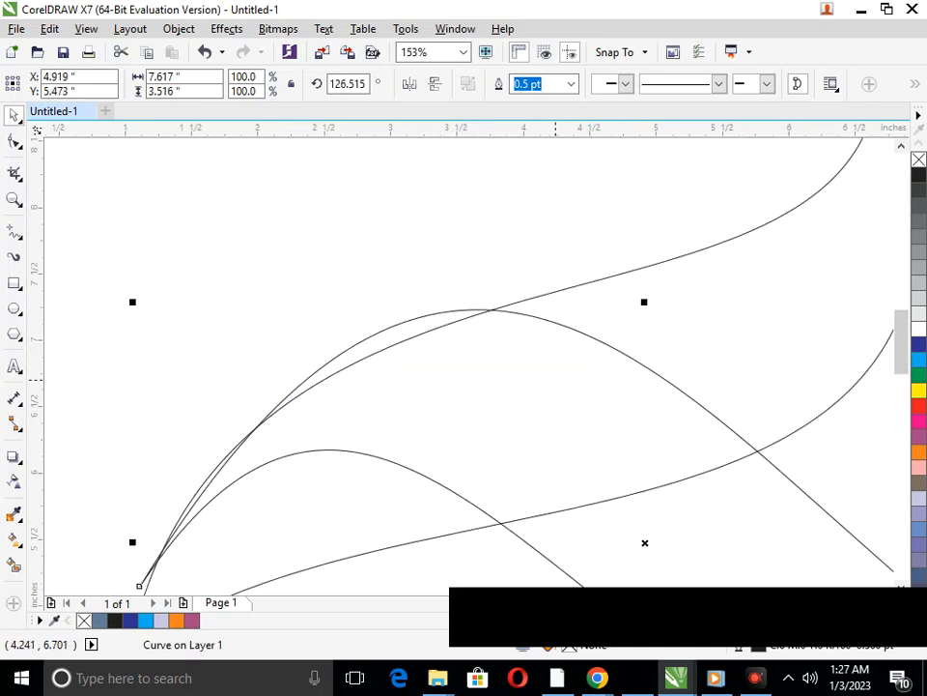
left_click_drag(404, 321, 411, 336)
scroll(366, 347, "down", 2)
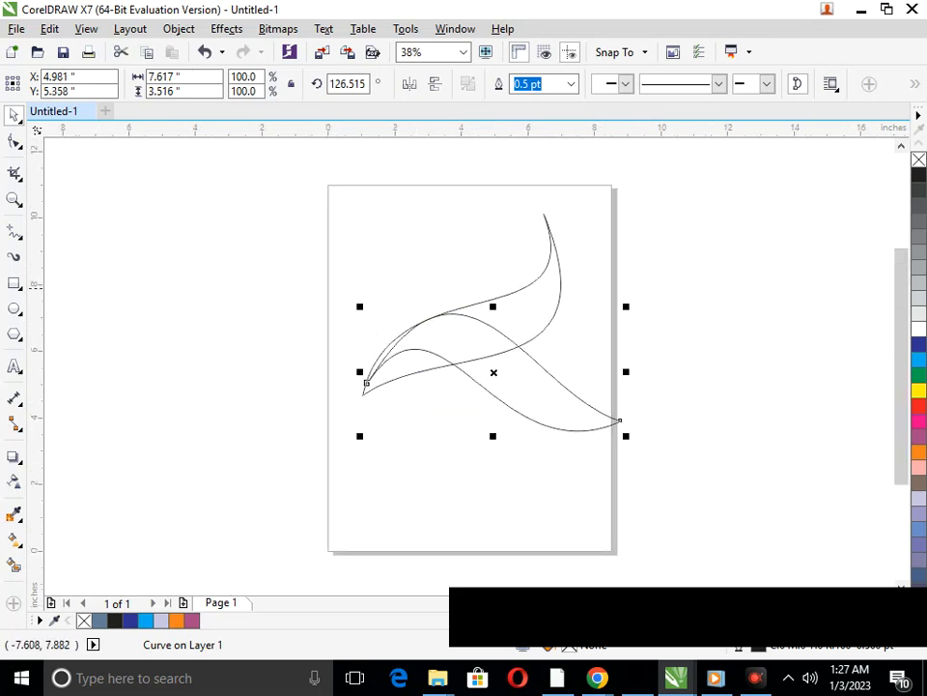
Remove the copy's overlapping curve segments at the original leaf's lower-left end with Virtual Segment Delete
left_click(20, 177)
left_click(108, 212)
left_click_drag(582, 377, 501, 432)
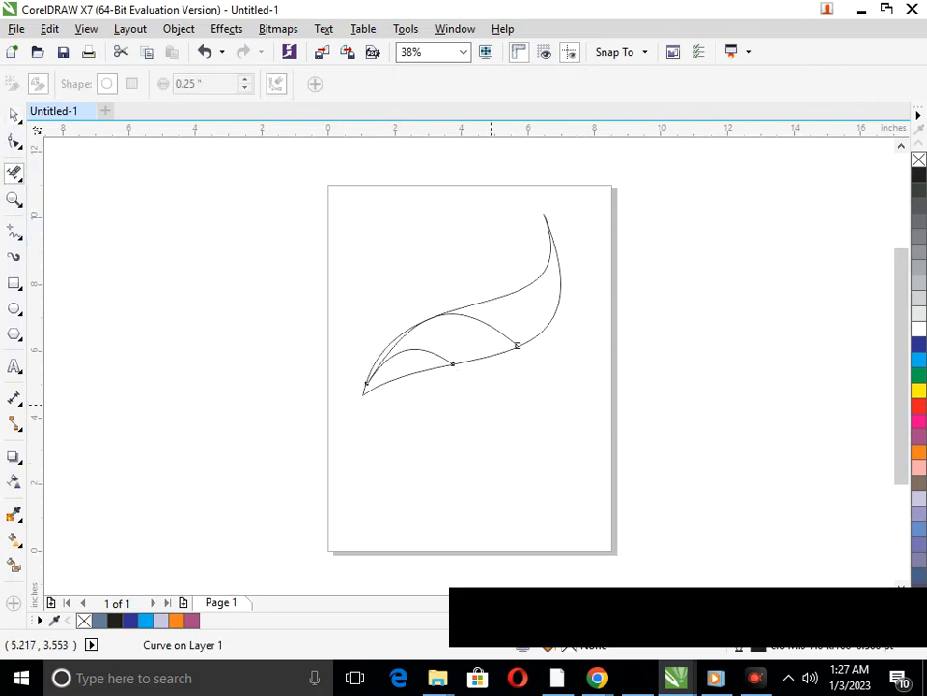
key("ctrl+z")
left_click(436, 354)
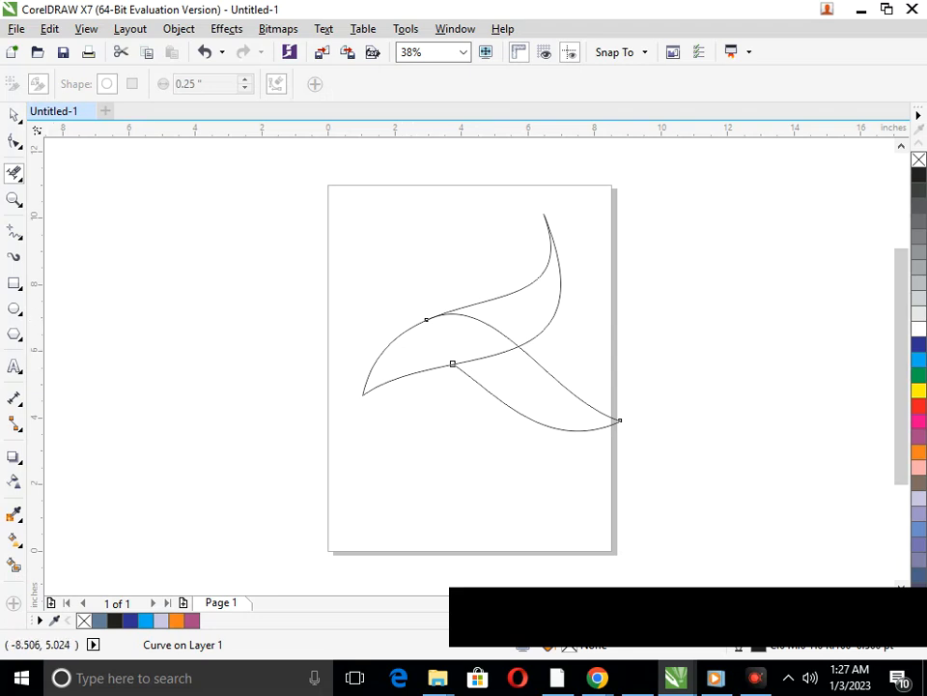
Use Smart Fill to fill the left, lower and upper sections of the shape with slate blue
left_click(14, 564)
left_click(464, 348)
left_click(523, 390)
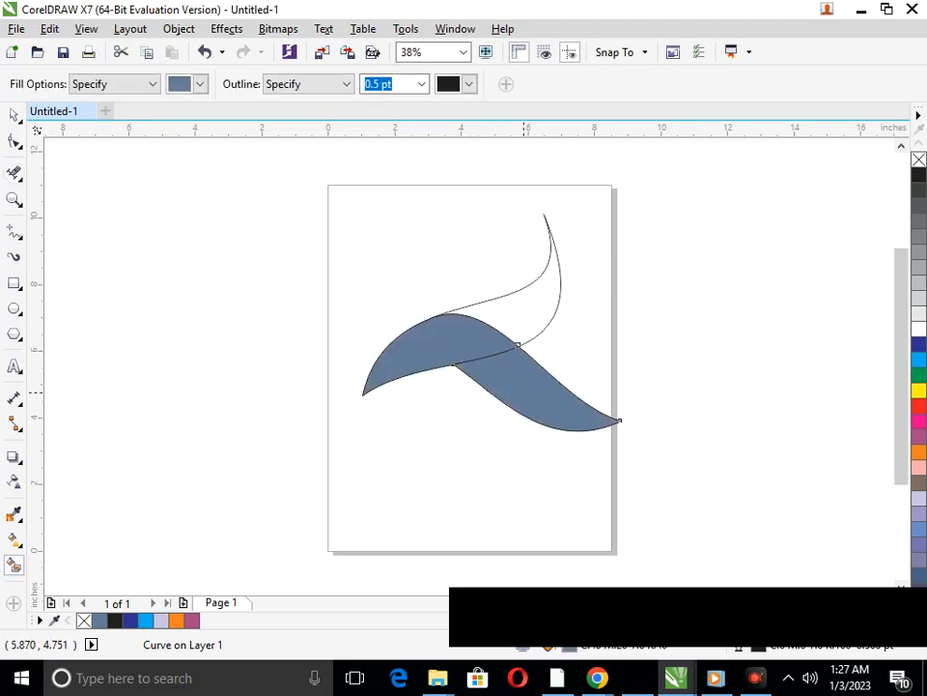
left_click(536, 319)
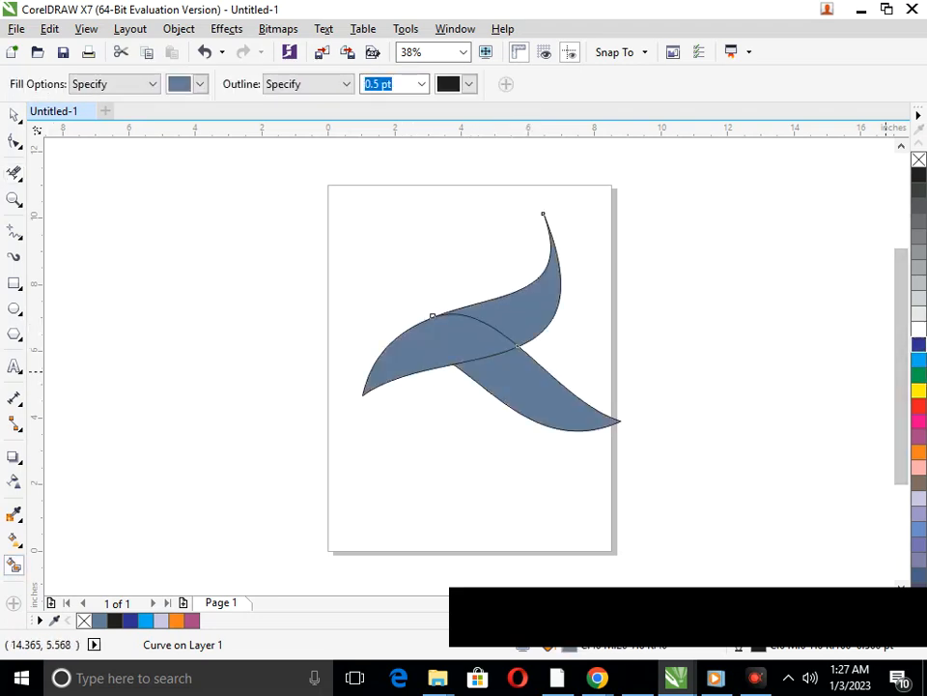
Recolour the upper section dark blue and the lower section mauve
left_click(919, 344)
left_click(543, 418)
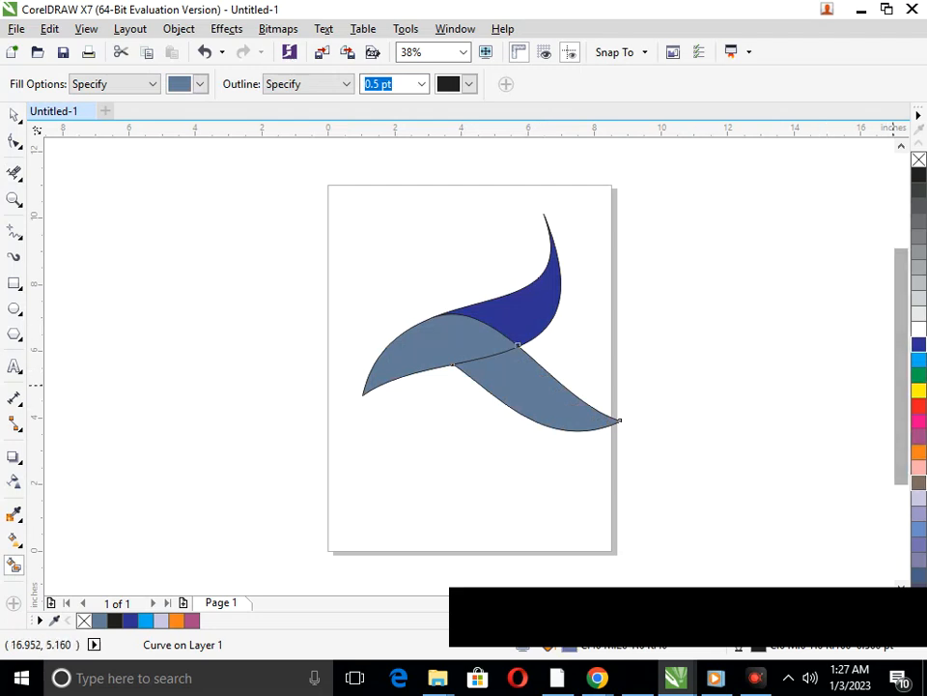
left_click(919, 436)
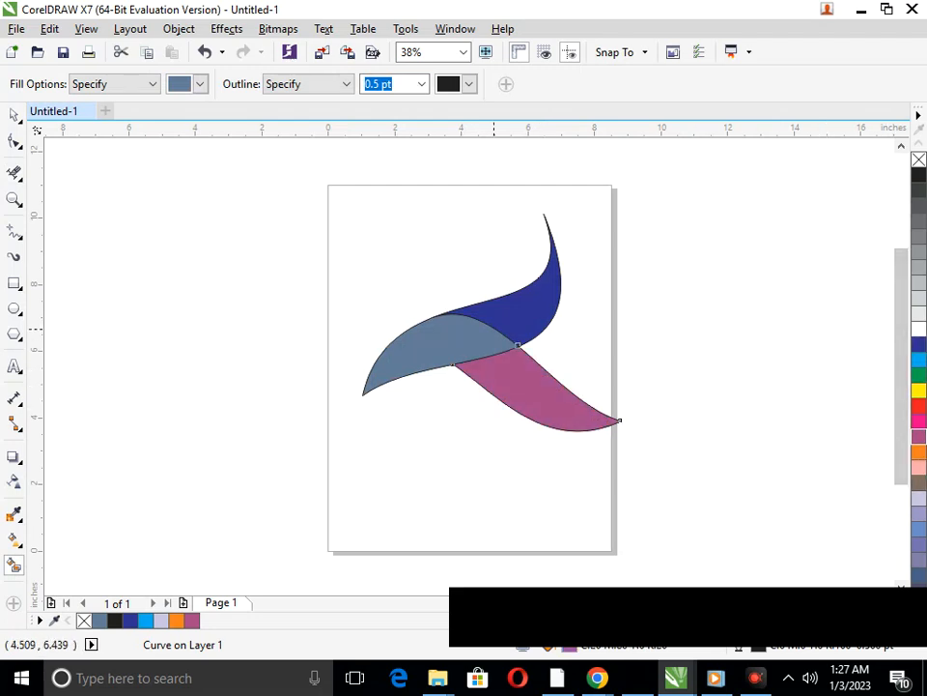
Change the upper and left sections to the same mauve fill
left_click(506, 317)
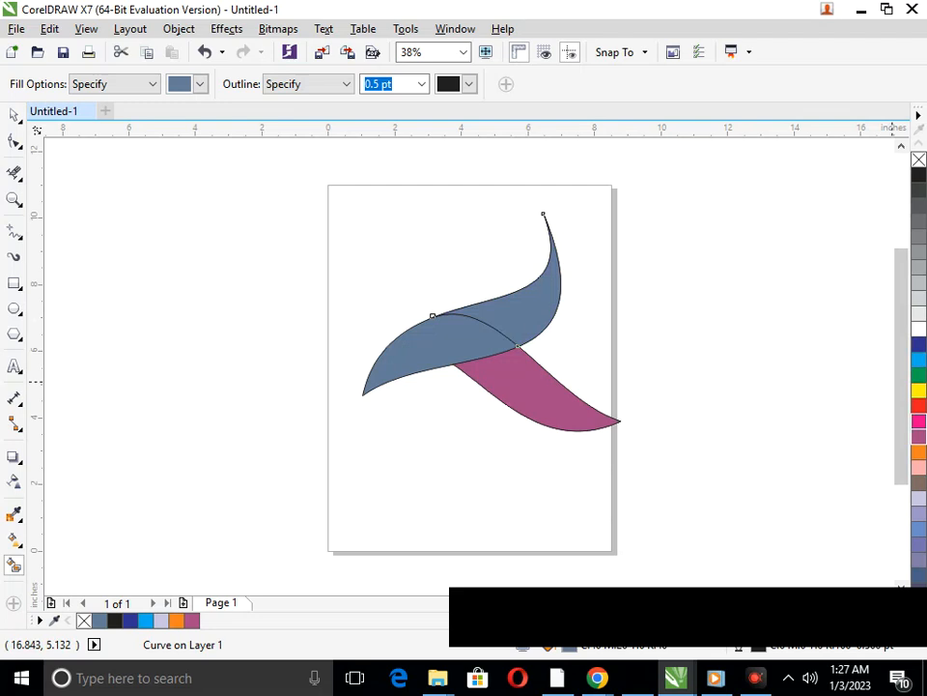
left_click(918, 436)
left_click(471, 350)
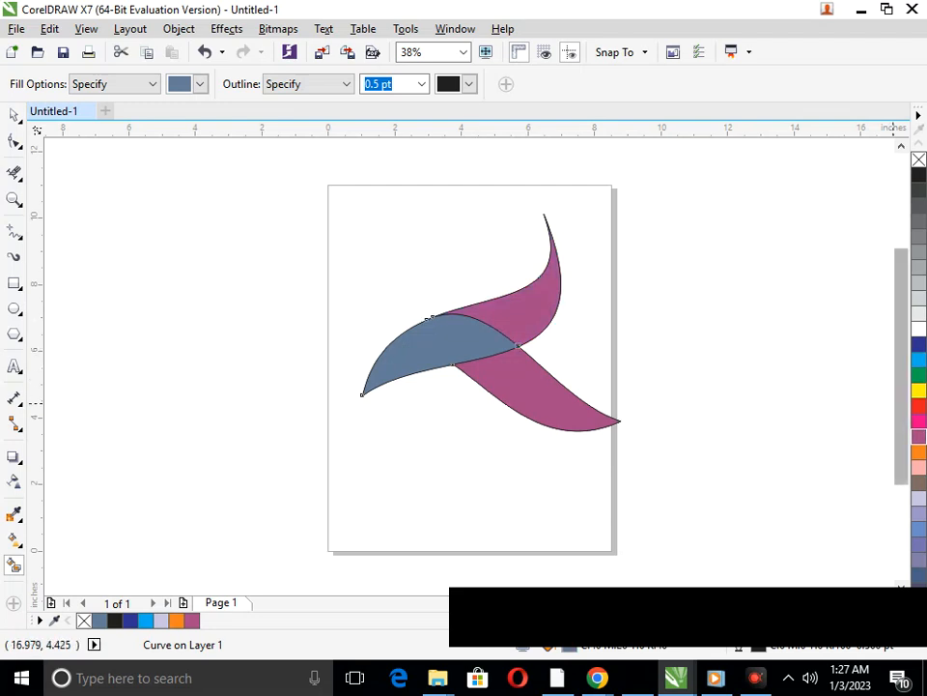
left_click(919, 437)
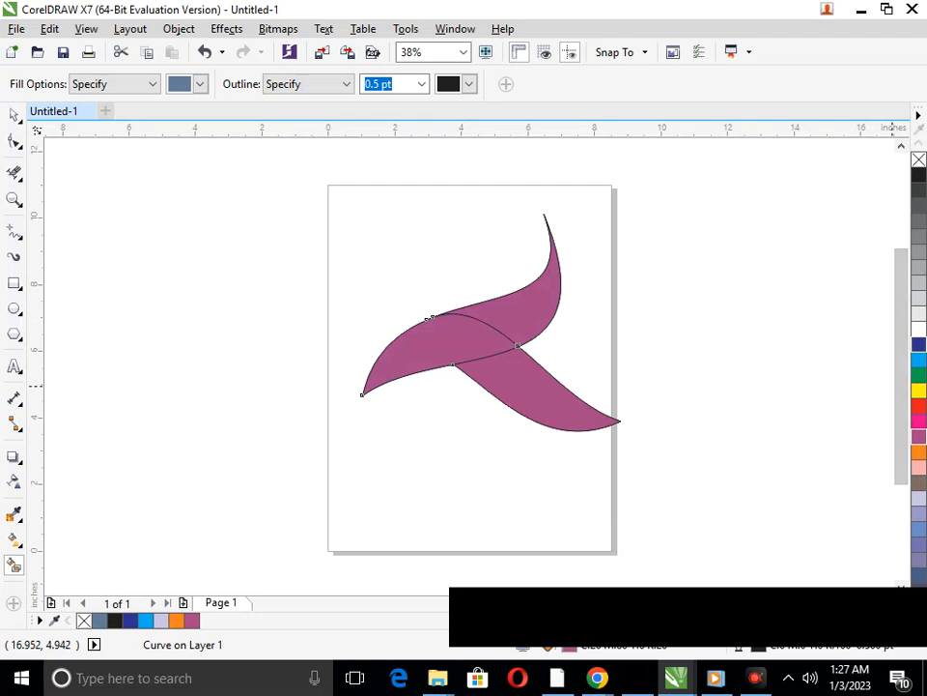
Recolour the left section with a lighter shade of the palette's Blue
scroll(919, 467, "down", 1)
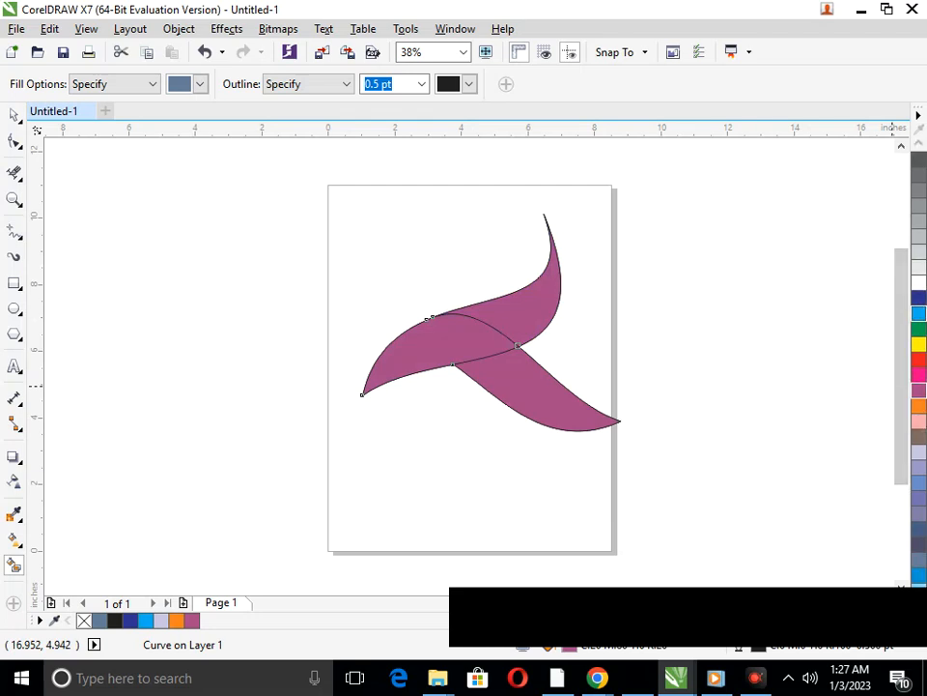
left_click(919, 298)
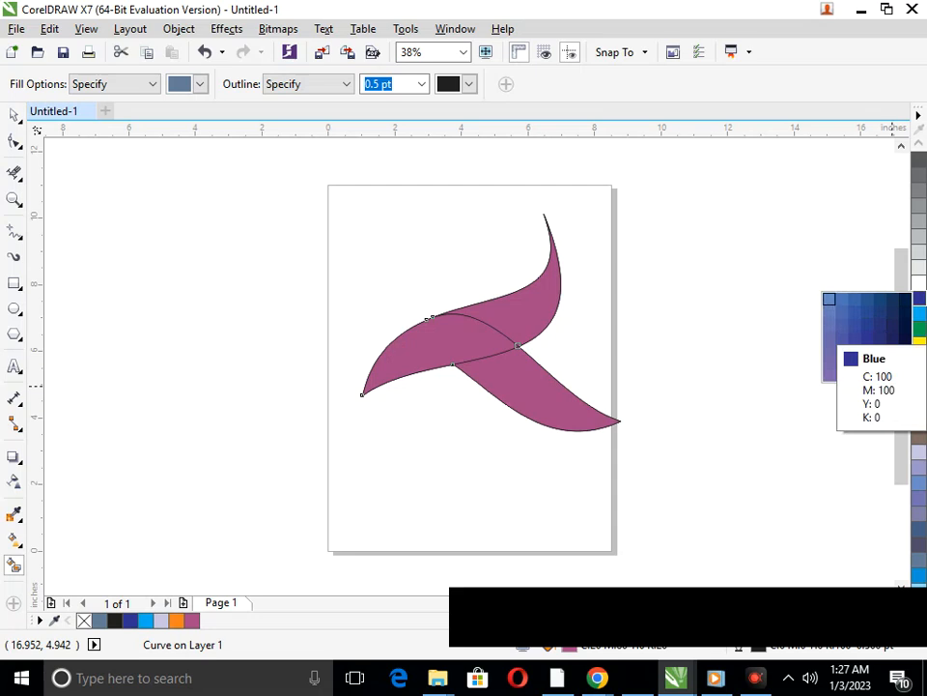
left_click(829, 310)
left_click(506, 314)
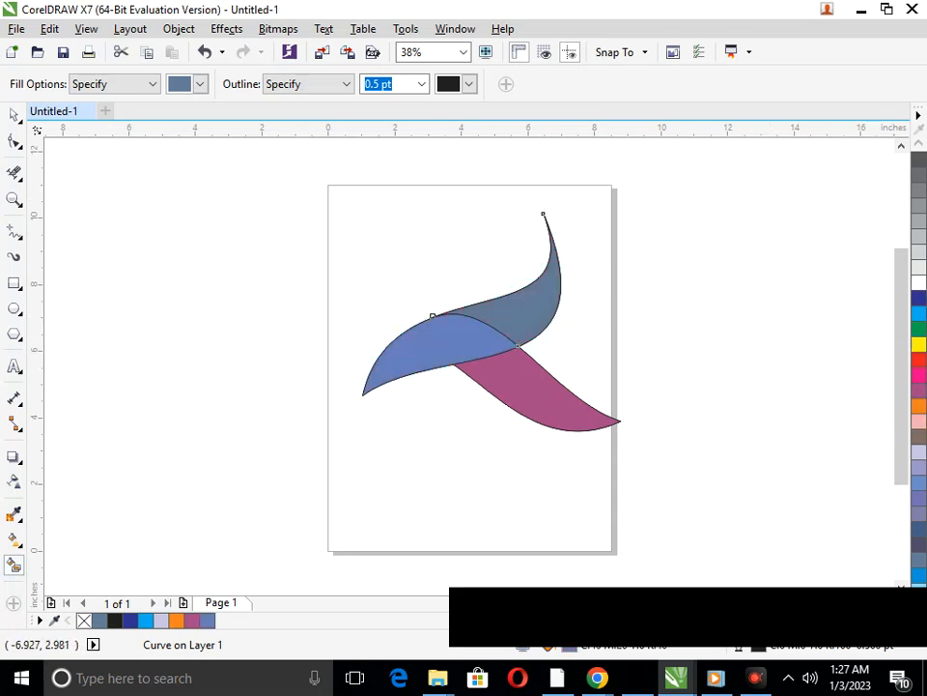
Sample the left section's light blue with the Color Eyedropper and apply it to the upper and lower sections
left_click(14, 514)
left_click(446, 336)
left_click(510, 309)
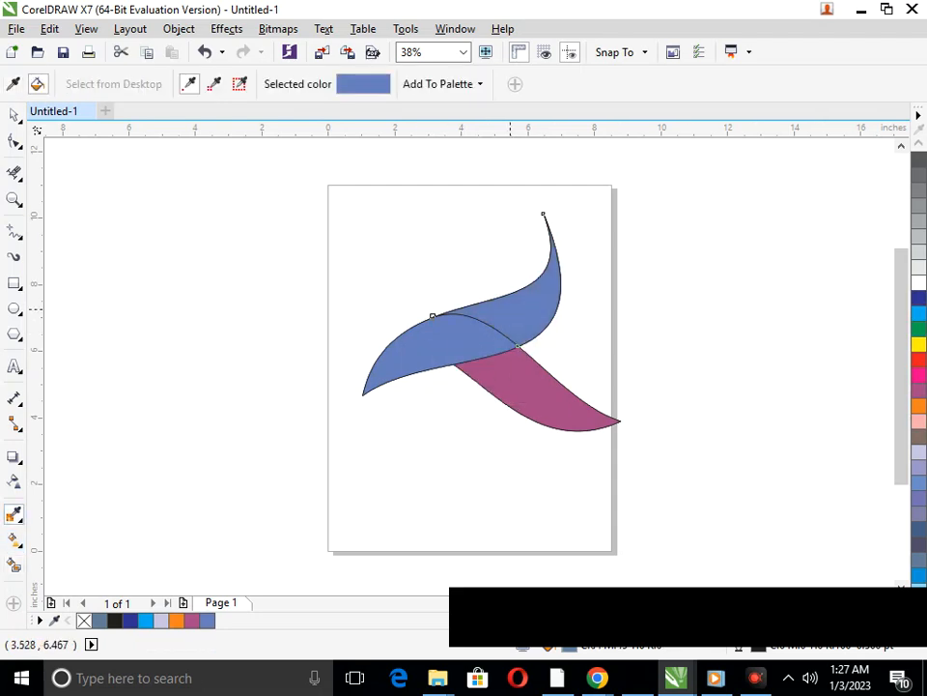
left_click(520, 402)
left_click(13, 115)
left_click(349, 338)
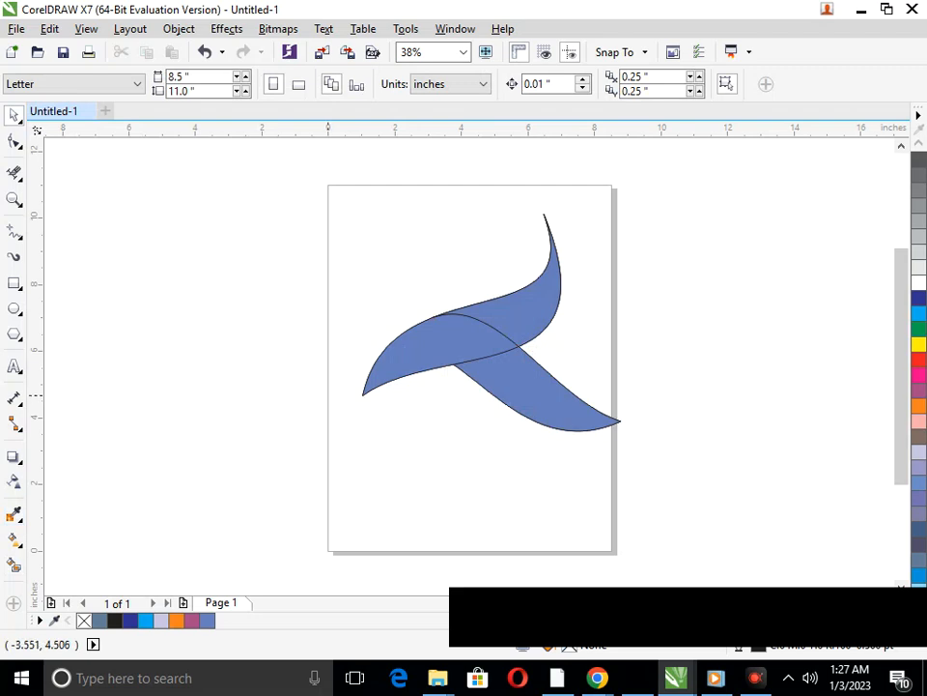
Try orange and mauve as the left section's fill
left_click(442, 350)
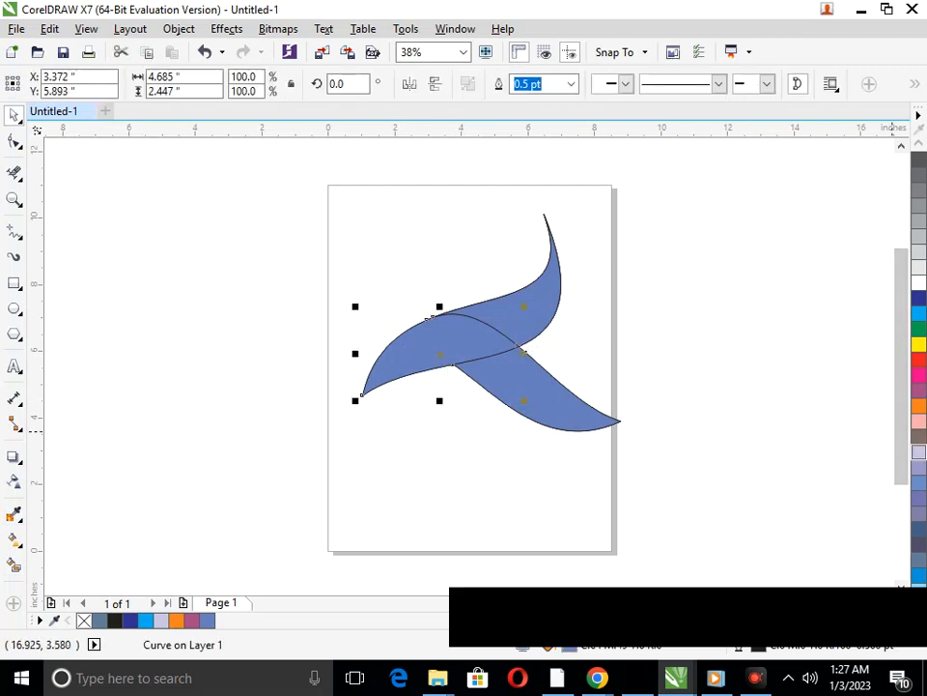
left_click(919, 406)
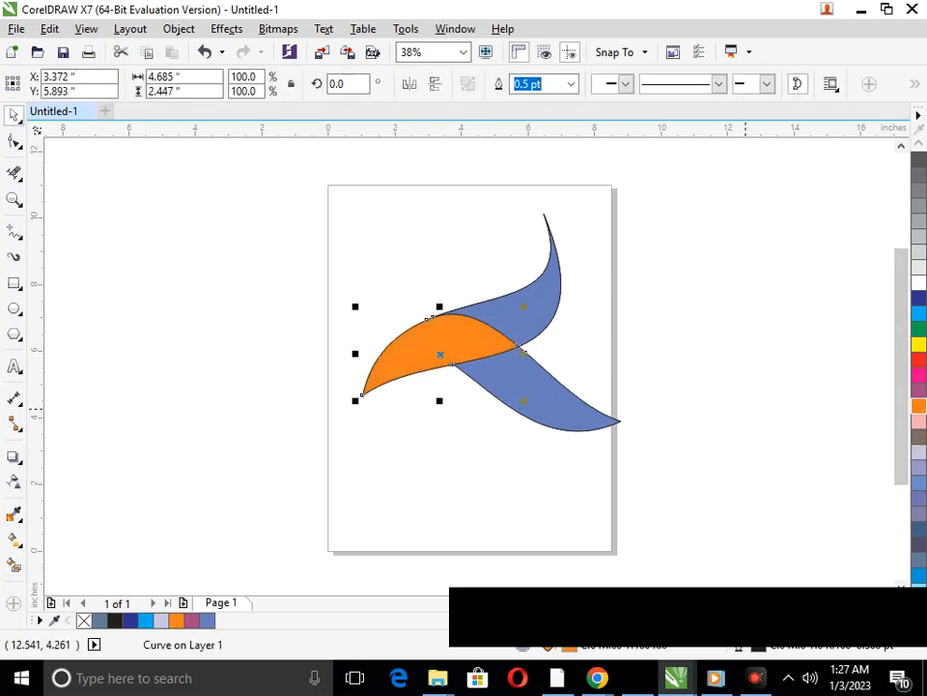
left_click(745, 409)
left_click(460, 342)
left_click(919, 390)
left_click(538, 431)
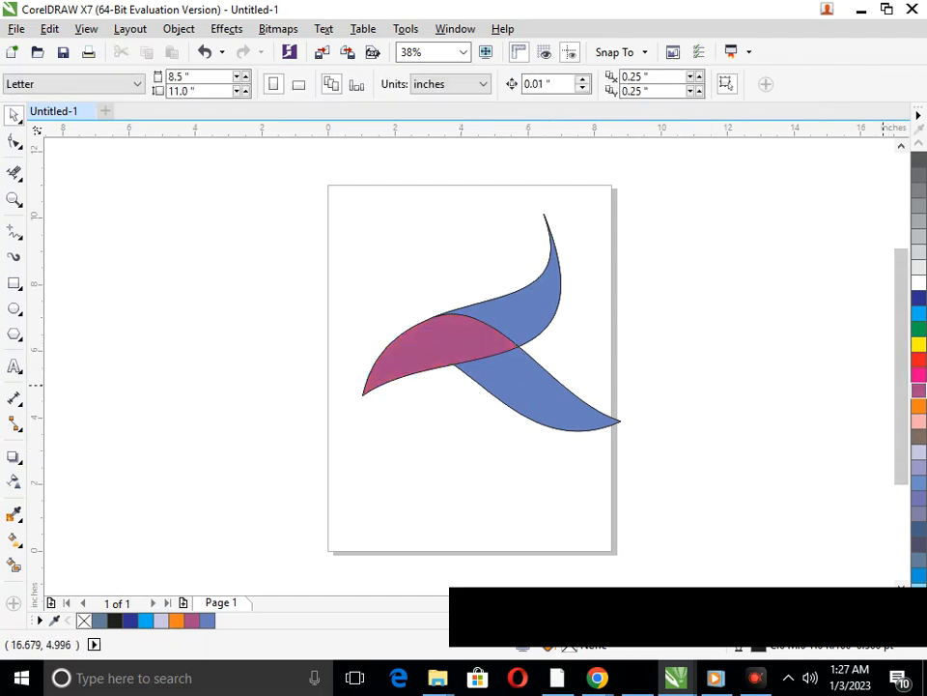
Recolour the left section with a light pink shade of mauve
left_click(432, 319)
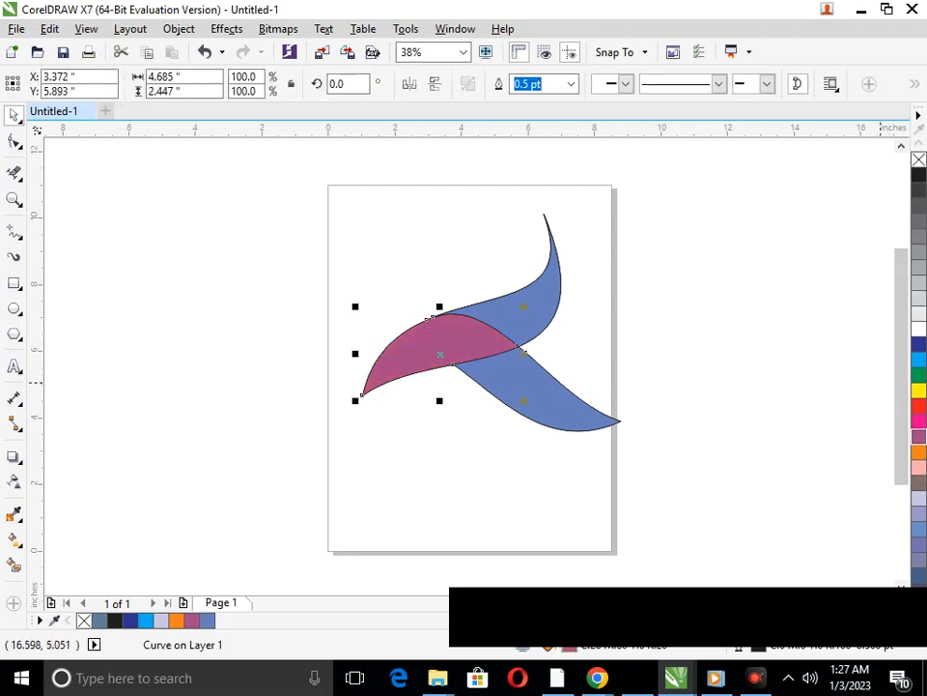
left_click(919, 437)
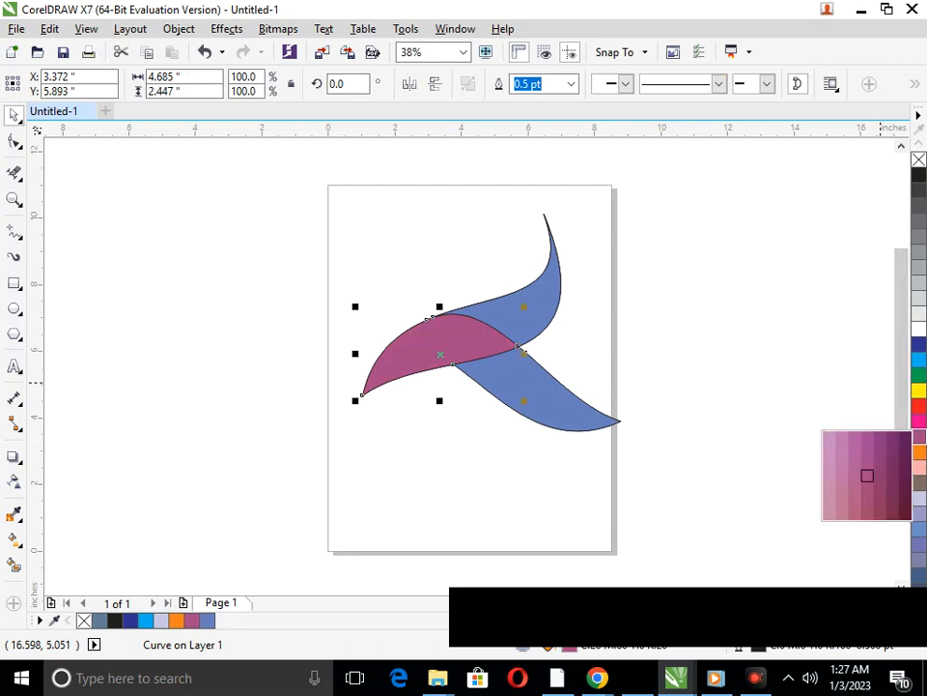
left_click(836, 456)
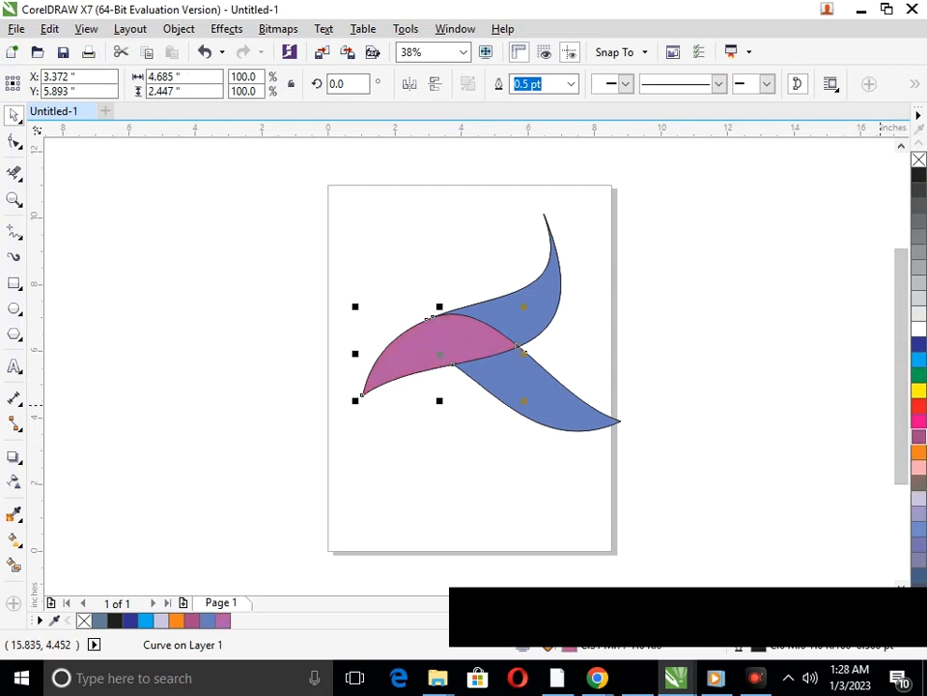
left_click(919, 436)
left_click(841, 437)
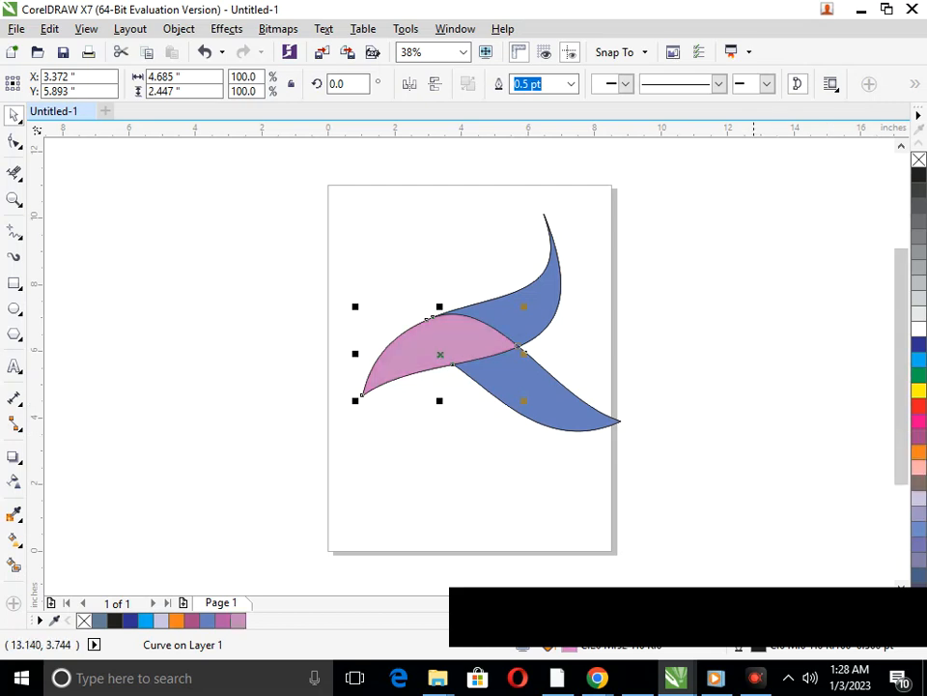
left_click(701, 403)
Sample the left section's light pink with the Color Eyedropper and apply it to the upper and lower sections
left_click(546, 416)
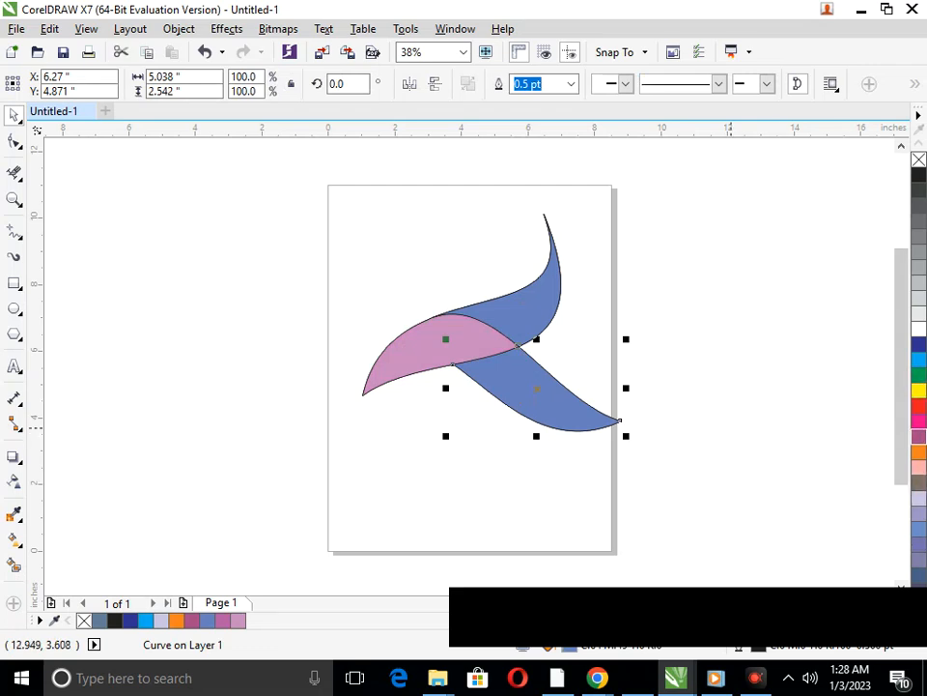
left_click(15, 565)
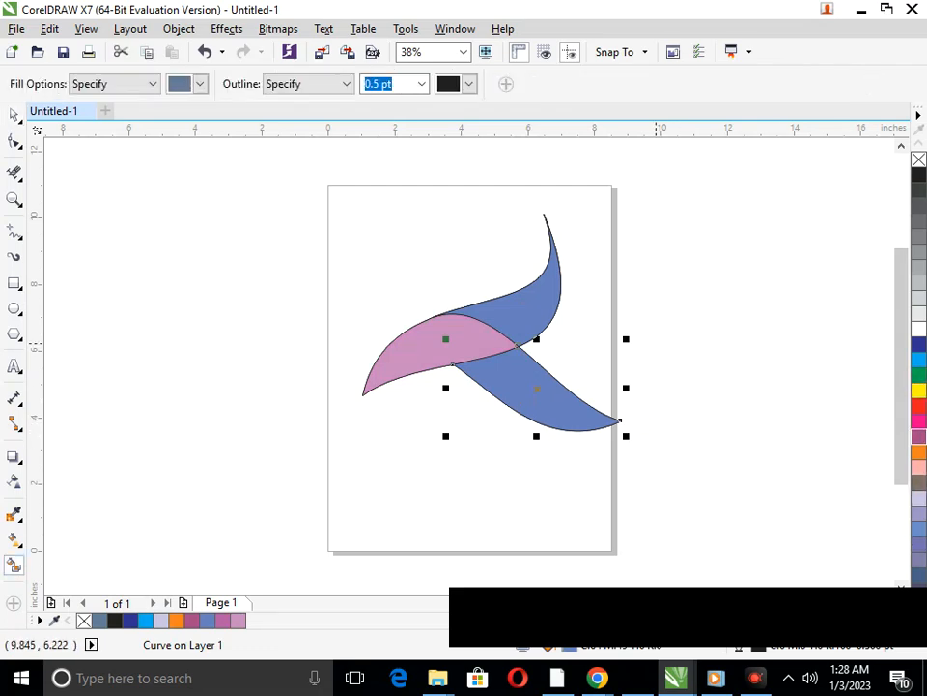
left_click(15, 512)
left_click(486, 340)
left_click(551, 319)
left_click(543, 396)
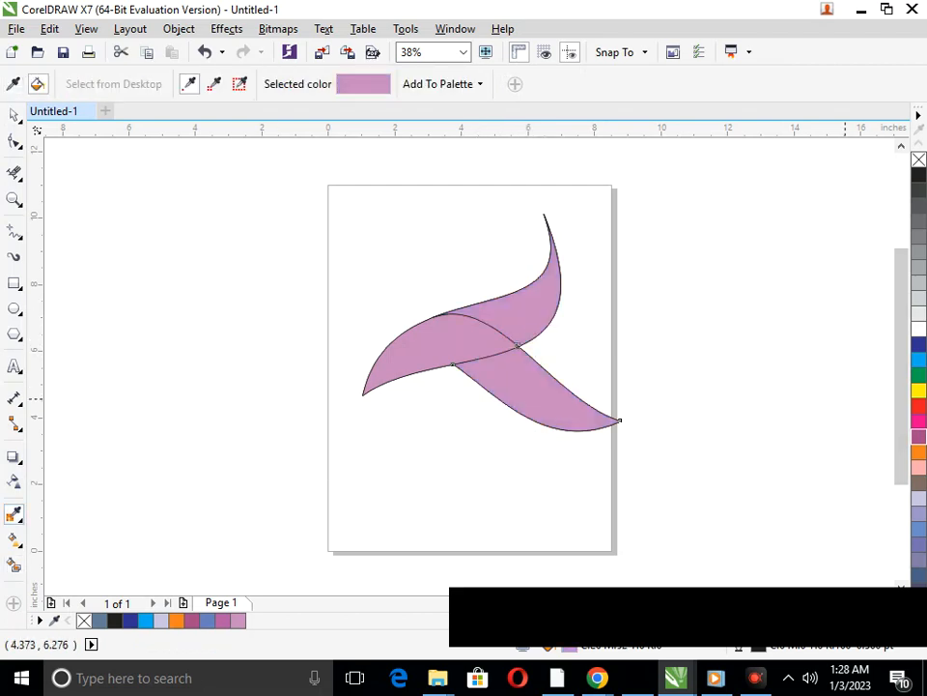
Move the whole three-bladed shape up and slightly left on the page
left_click(15, 115)
left_click(499, 447)
left_click_drag(297, 188, 719, 509)
left_click_drag(566, 413, 555, 379)
left_click(381, 522)
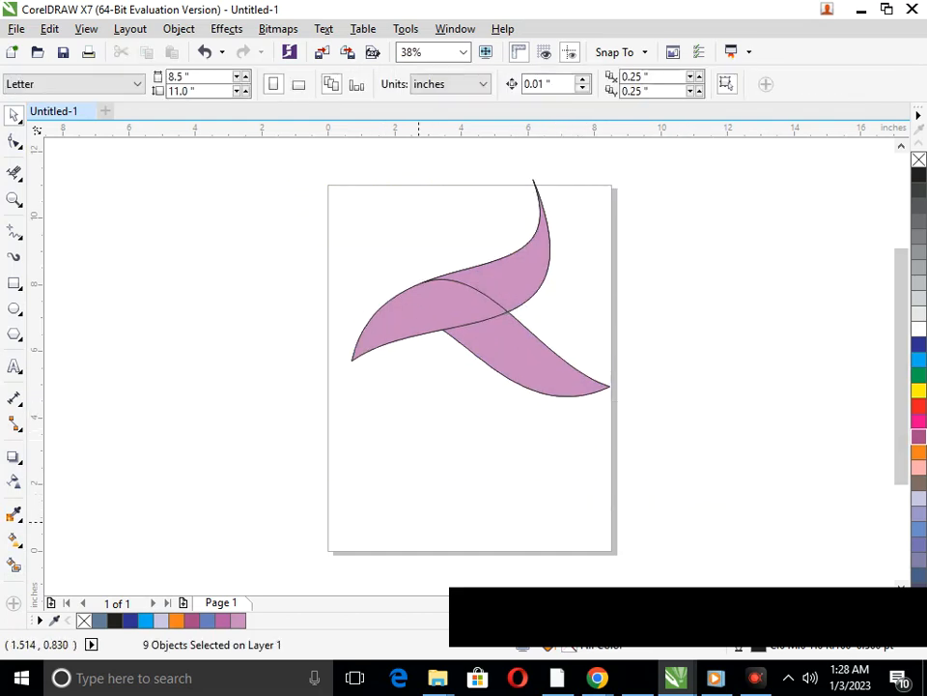
Draw a circle about 1.96 inches wide below the left blade and make a concentric copy enlarged to about 2.45 inches
left_click(15, 307)
left_click_drag(378, 377, 458, 456)
right_click(458, 456)
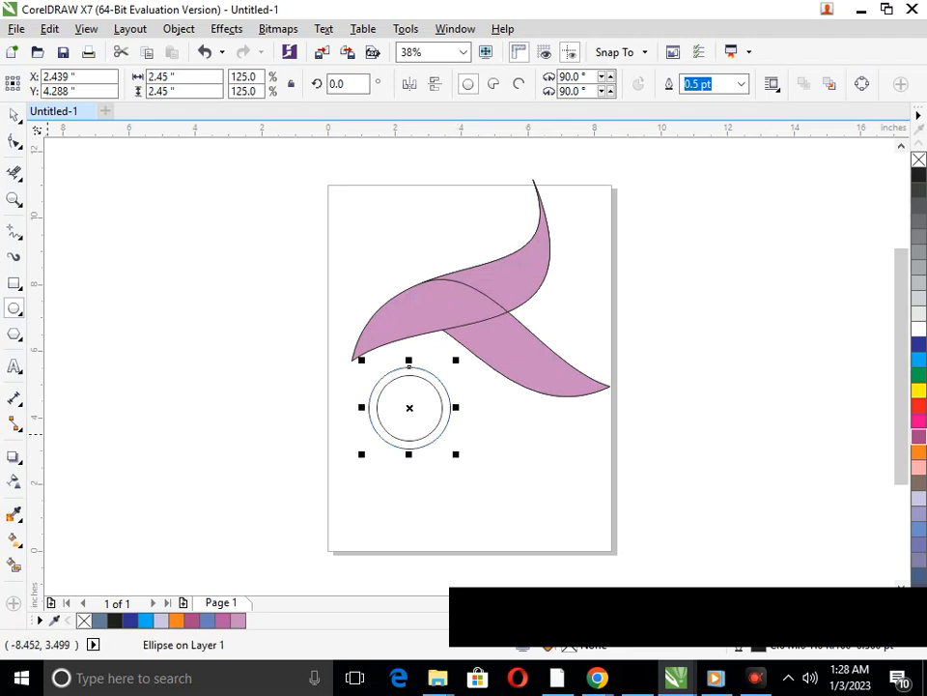
Smart Fill the inner circle and the surrounding ring, and colour both dark blue
left_click(14, 565)
left_click(417, 423)
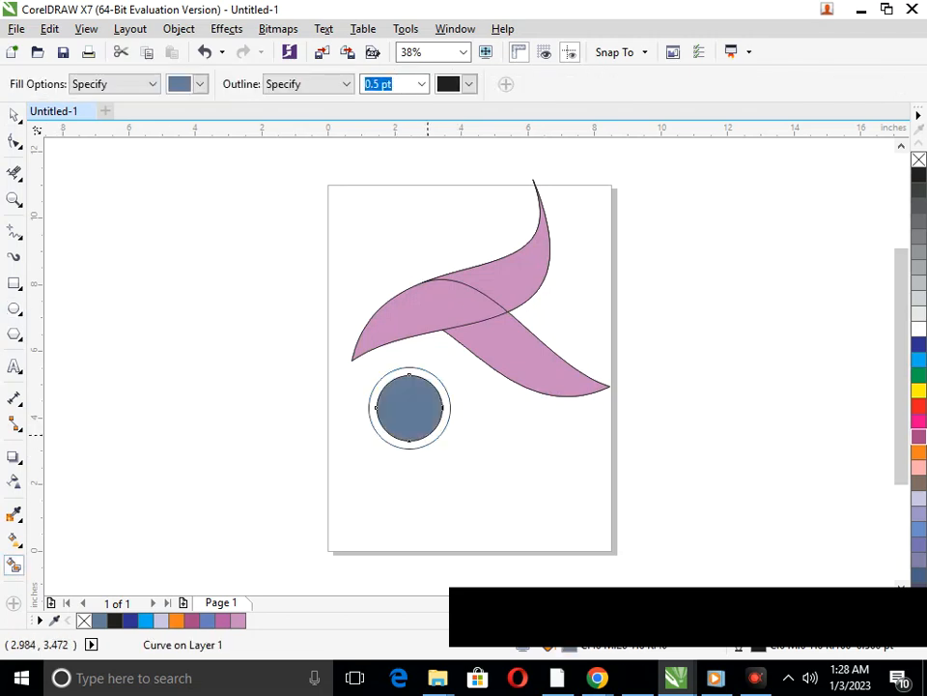
left_click(919, 344)
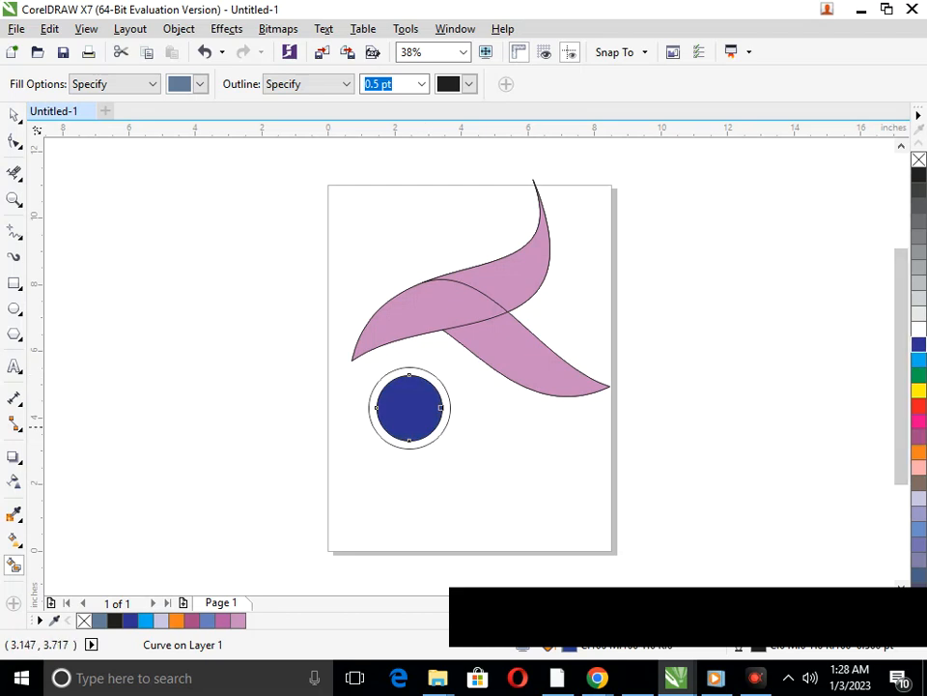
left_click(437, 429)
left_click(919, 344)
Give the inner disc a light blue outline, keeping its dark blue fill
key("F2")
mouse_move(304, 341)
left_mouse_down()
mouse_move(538, 493)
mouse_move(538, 502)
left_mouse_up()
left_click(14, 115)
left_click(408, 325)
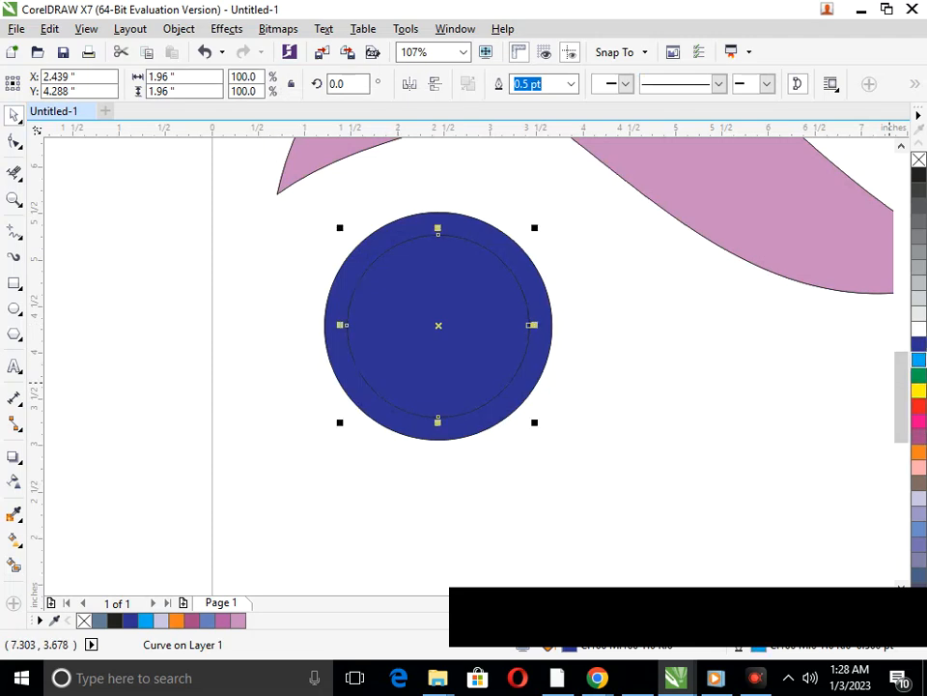
left_click(919, 360)
key("ctrl+z")
Try a 16 pt outline on the inner disc, and settle on 8 pt
left_click(571, 83)
left_click(541, 250)
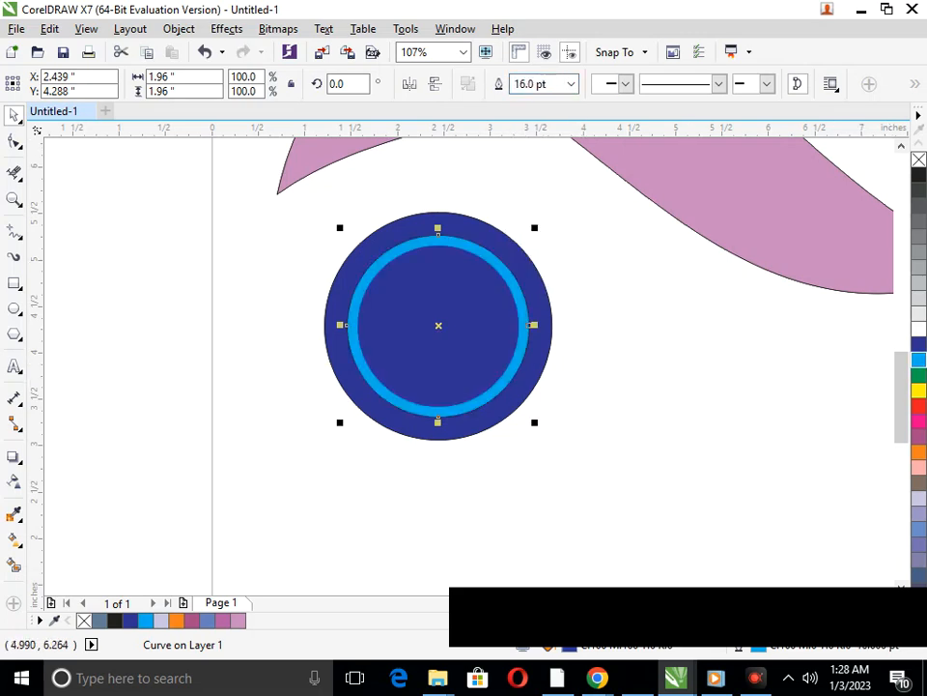
left_click(571, 83)
left_click(541, 226)
left_click_drag(361, 223, 474, 306)
key("shift+F4")
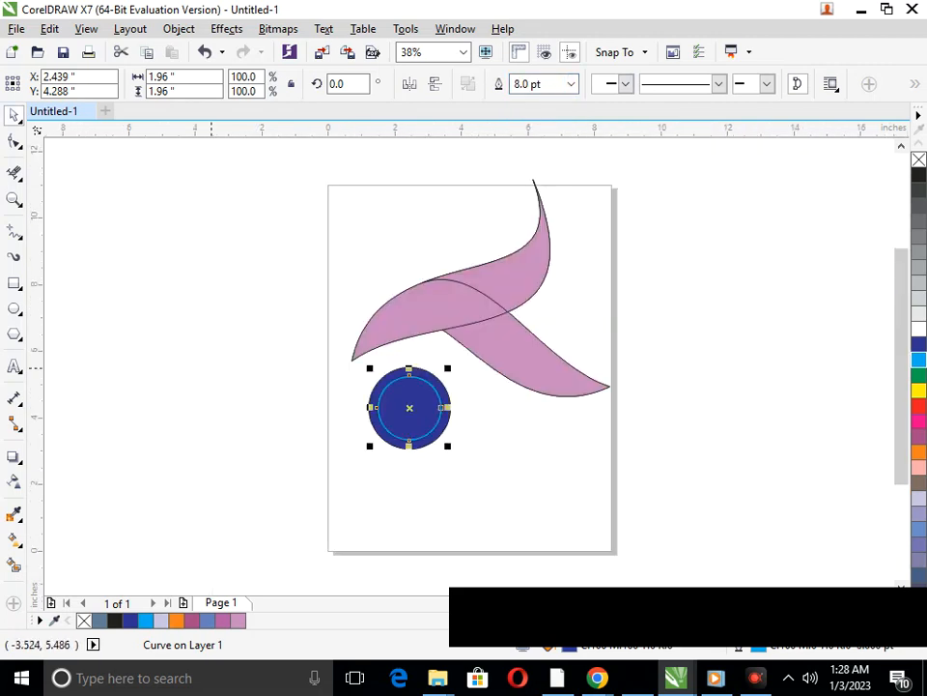
Scale the concentric discs down to about 1.96 inches and position them close beneath the left blade
left_click_drag(351, 473, 472, 349)
left_click_drag(370, 445, 381, 414)
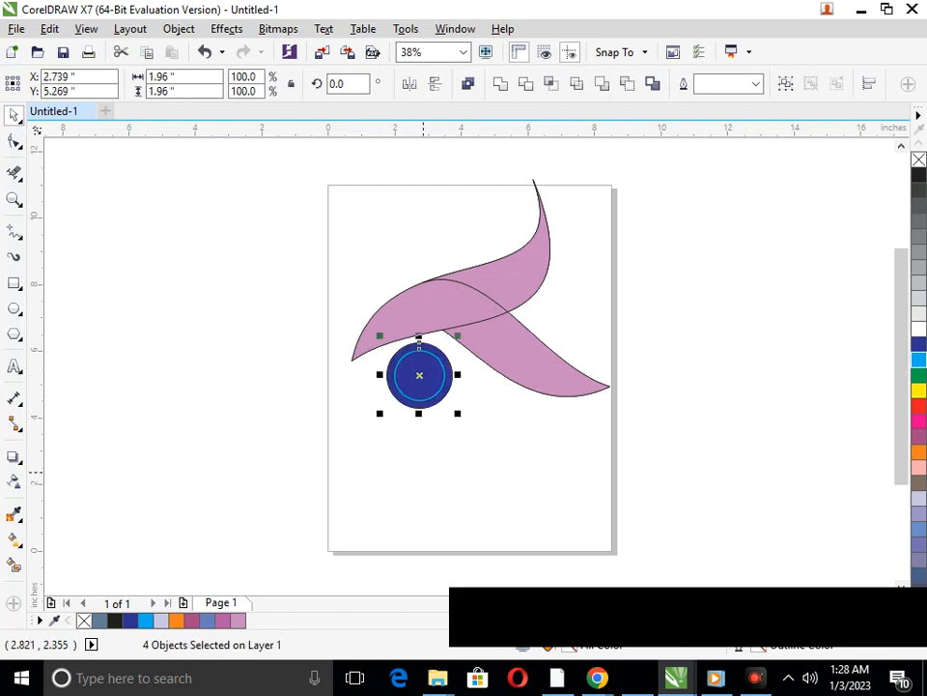
left_click_drag(419, 374, 425, 383)
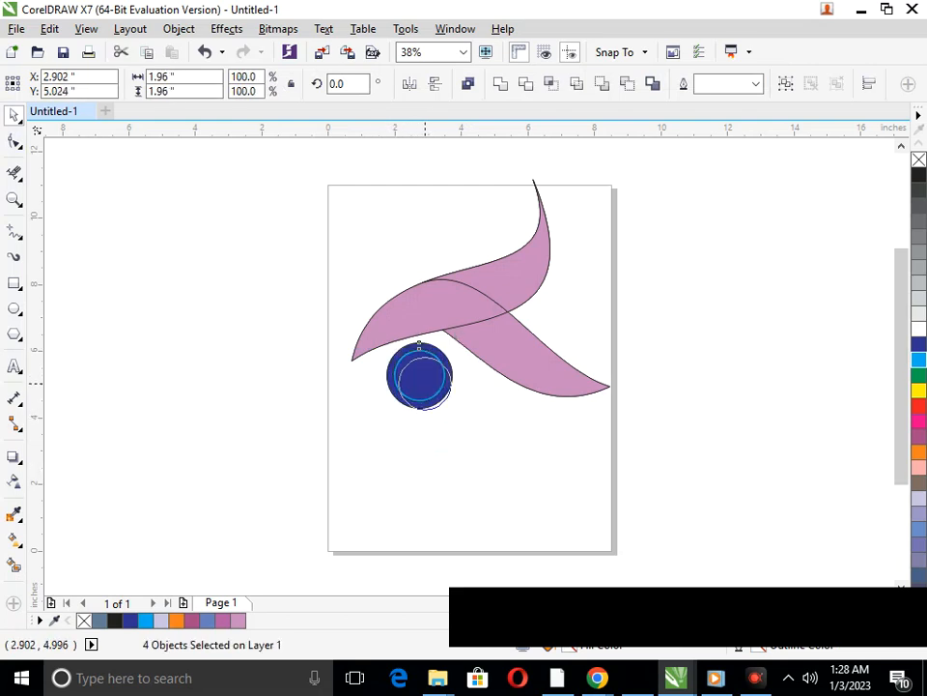
left_click(450, 414)
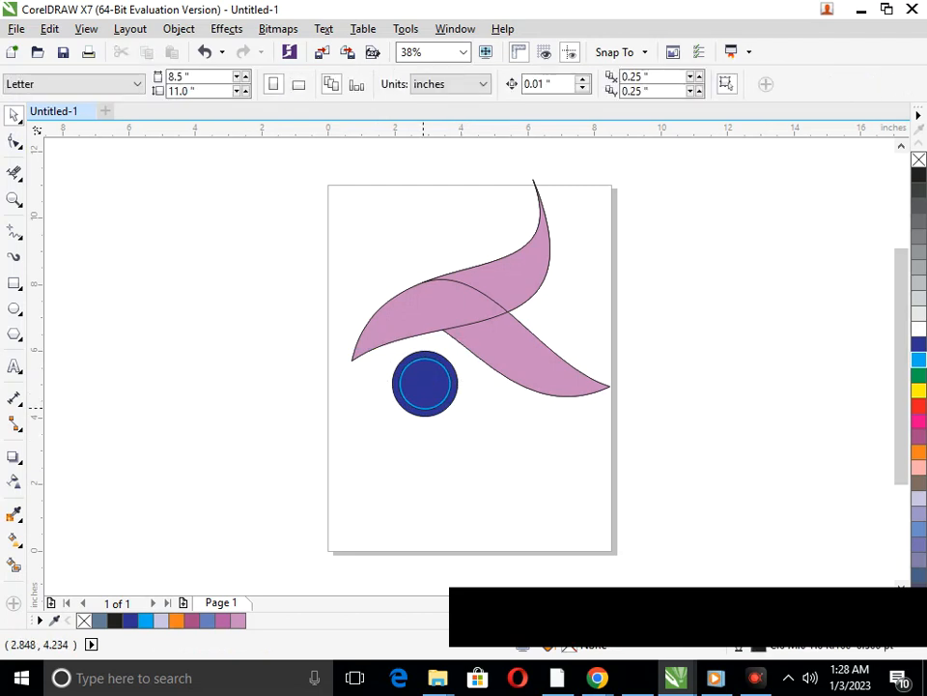
Select the outer and inner discs together, try orange, and fill both with light blue
left_click_drag(396, 394, 377, 404)
key("ctrl+z")
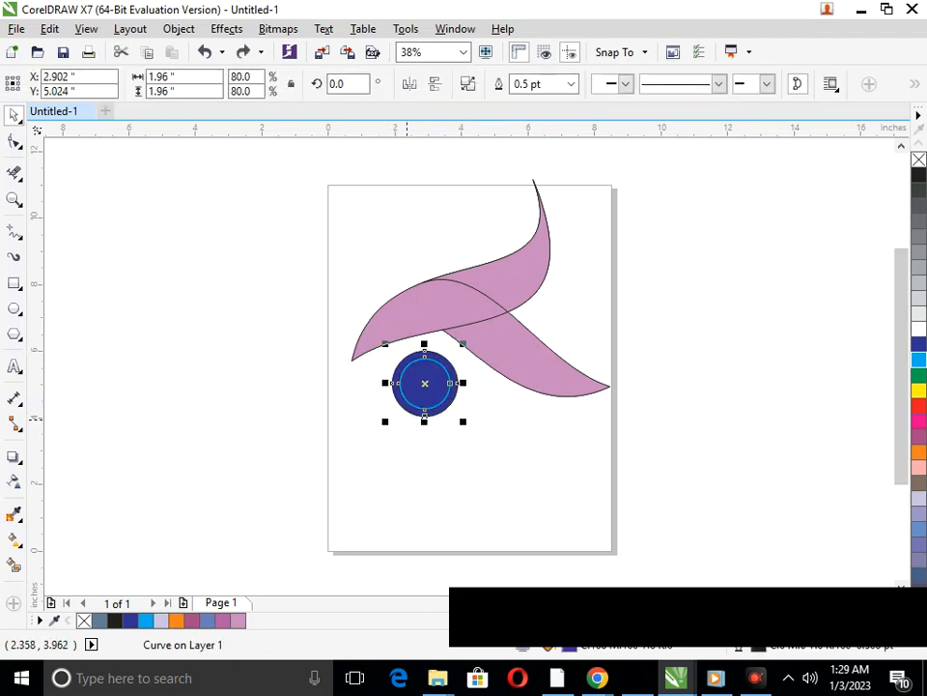
left_click(416, 377, "shift")
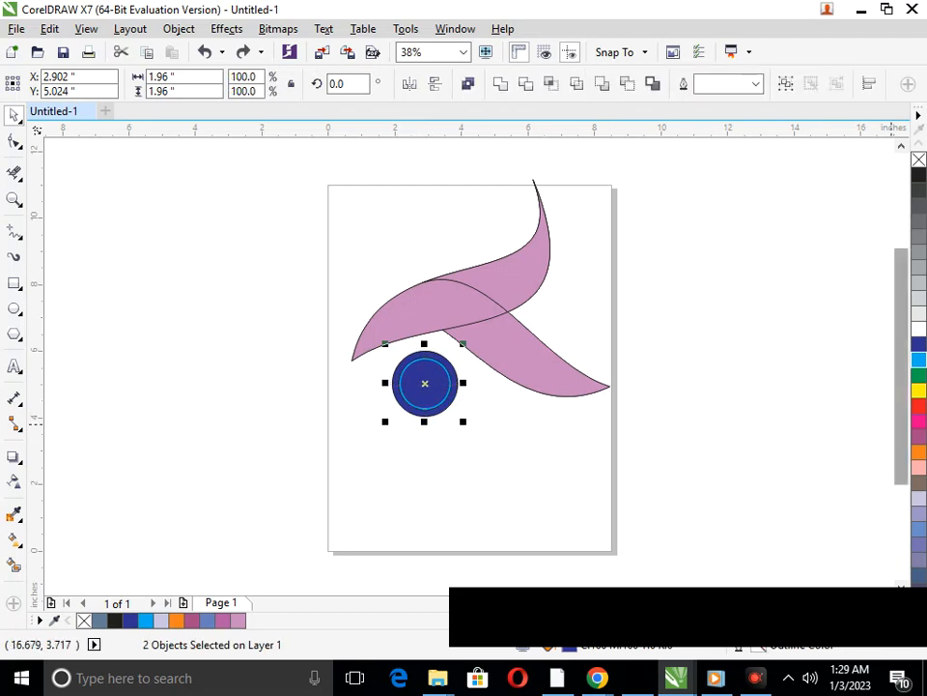
left_click(919, 451)
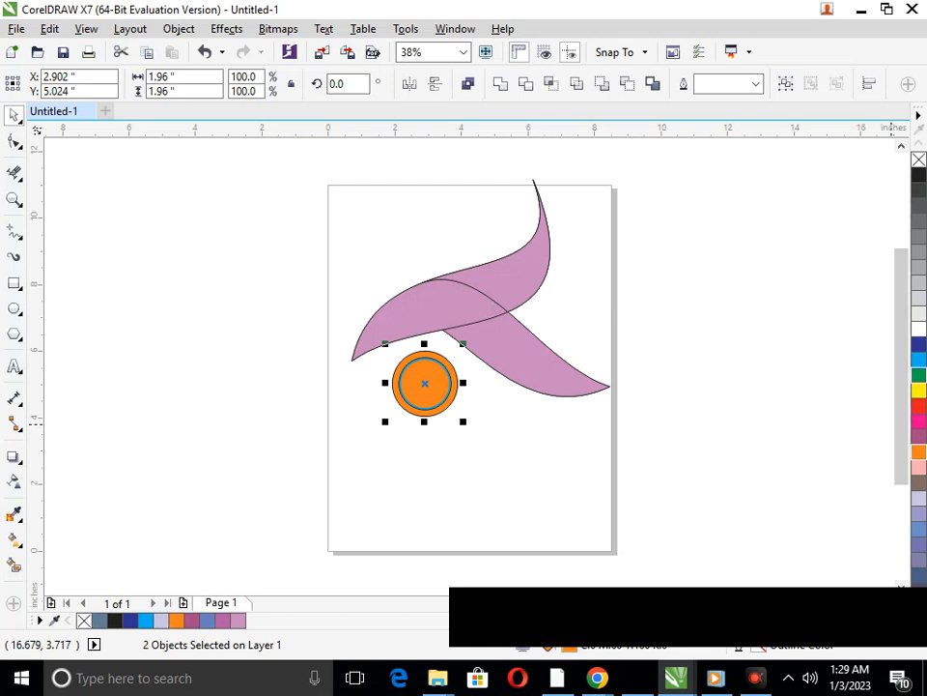
left_click(919, 359)
left_click(775, 422)
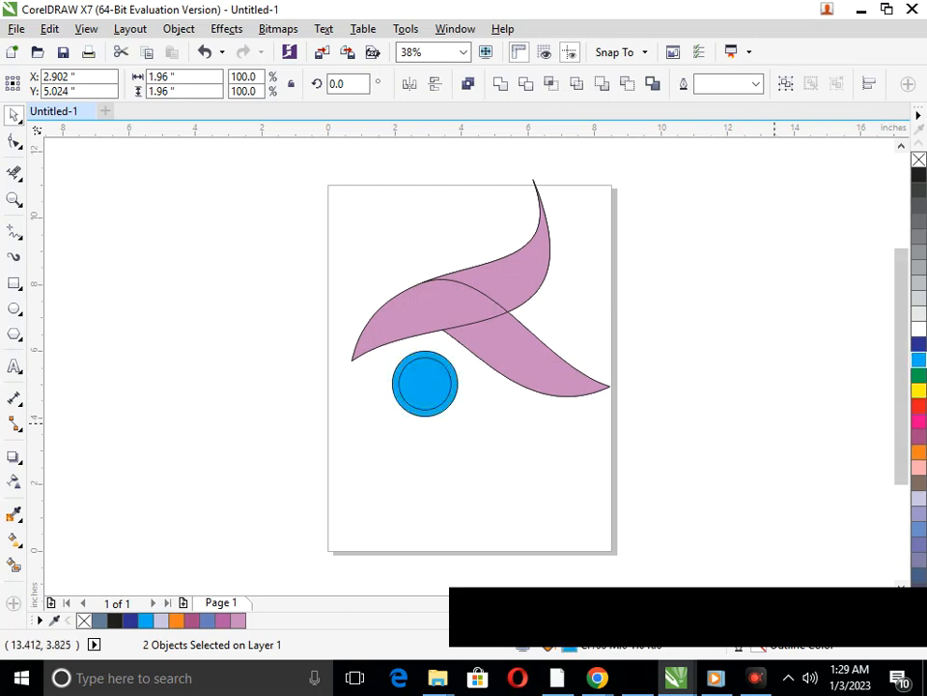
Try a white outline on the inner disc, and set it to black
left_click(425, 404)
right_click(918, 329)
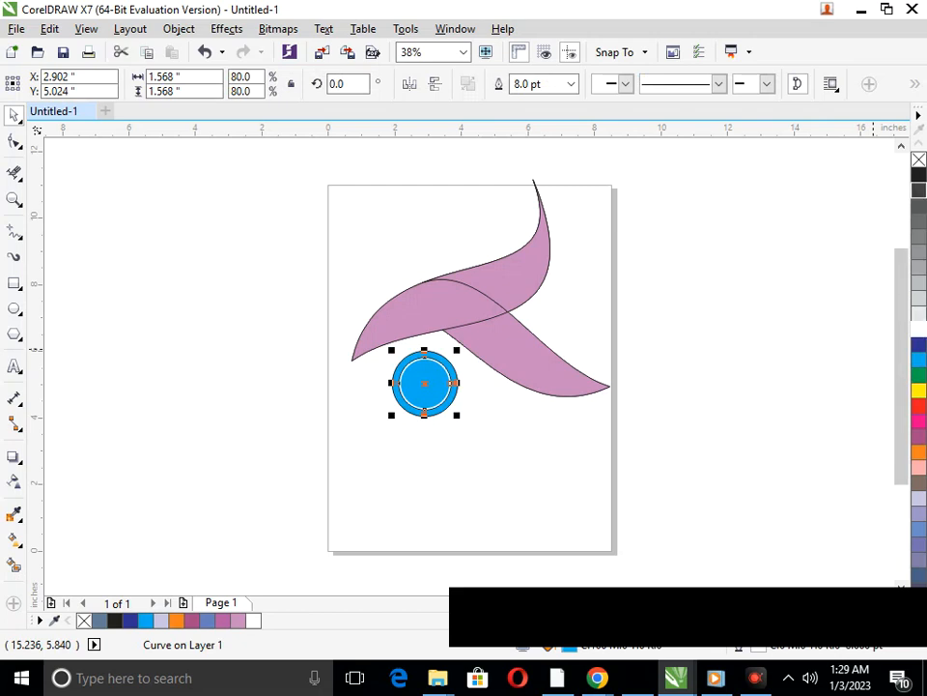
right_click(919, 175)
left_click(756, 341)
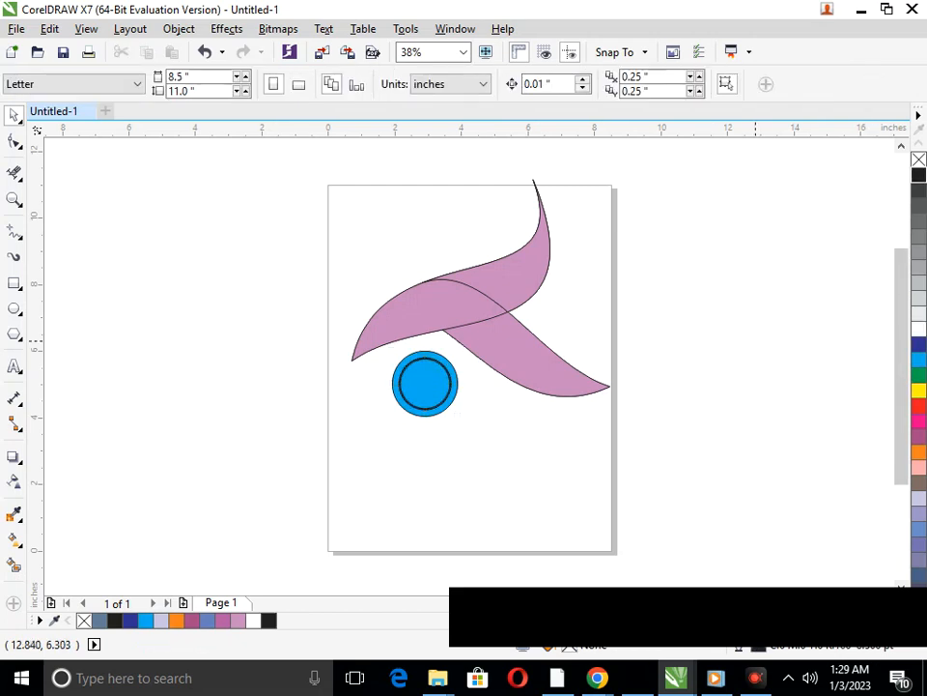
Fill the inner disc with orange
left_click(429, 400)
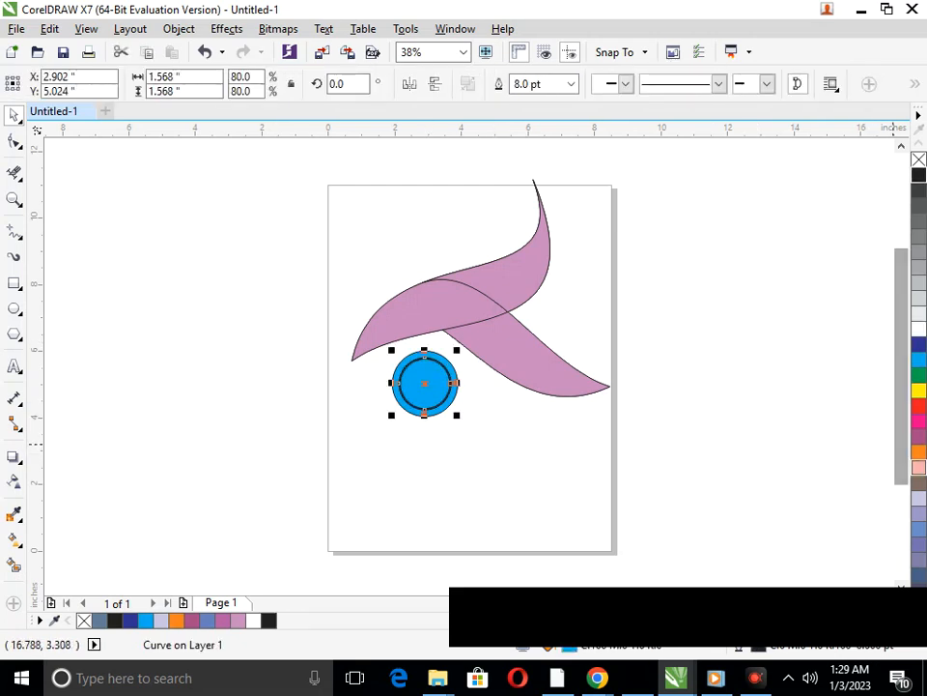
left_click(919, 451)
left_click(739, 451)
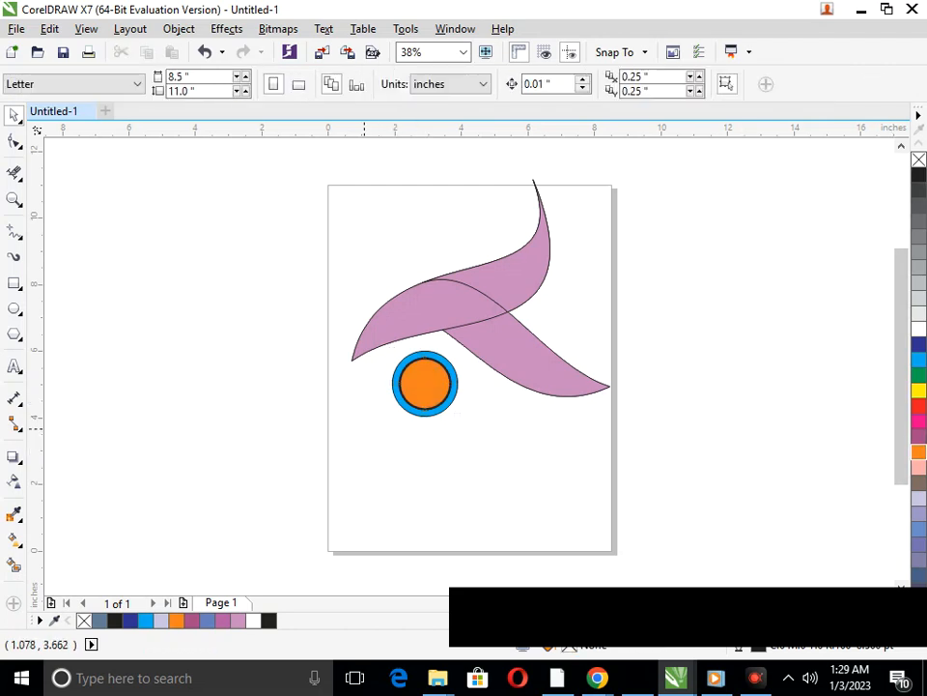
Scale the circular emblem down slightly and nudge it closer to the left blade
left_click_drag(456, 357, 465, 342)
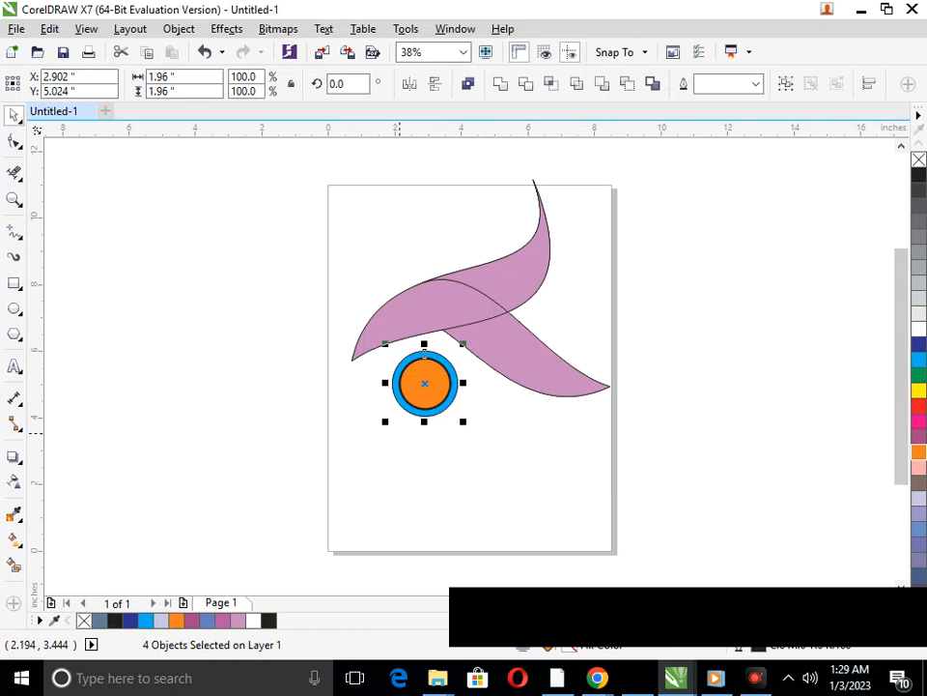
left_click_drag(386, 421, 397, 409)
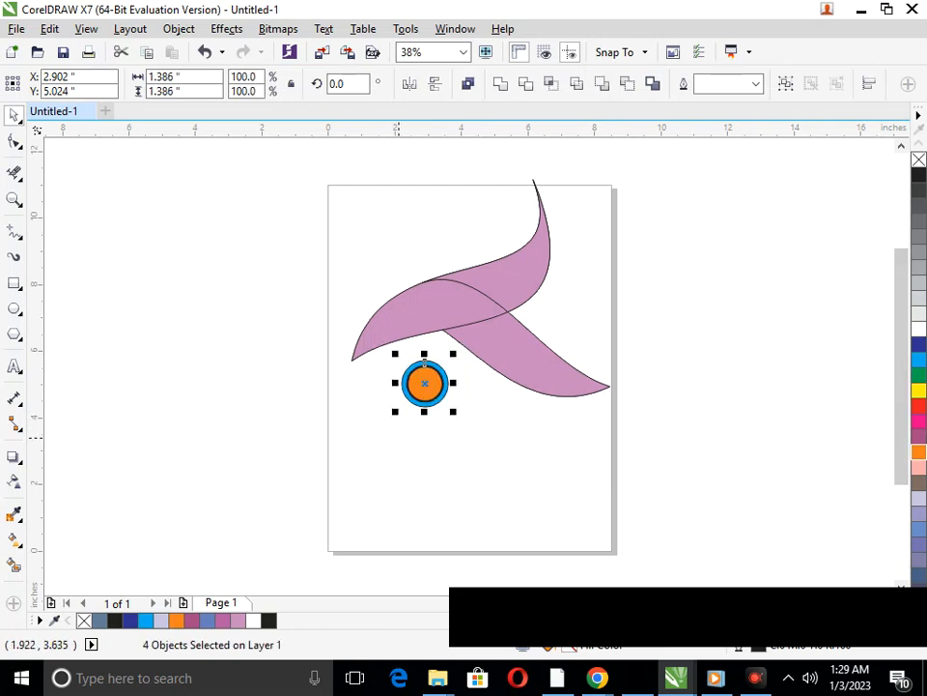
left_click(398, 440)
left_click_drag(374, 452, 447, 344)
mouse_move(425, 382)
left_mouse_down()
mouse_move(425, 364)
mouse_move(394, 404)
mouse_move(423, 380)
left_mouse_up()
left_click(486, 452)
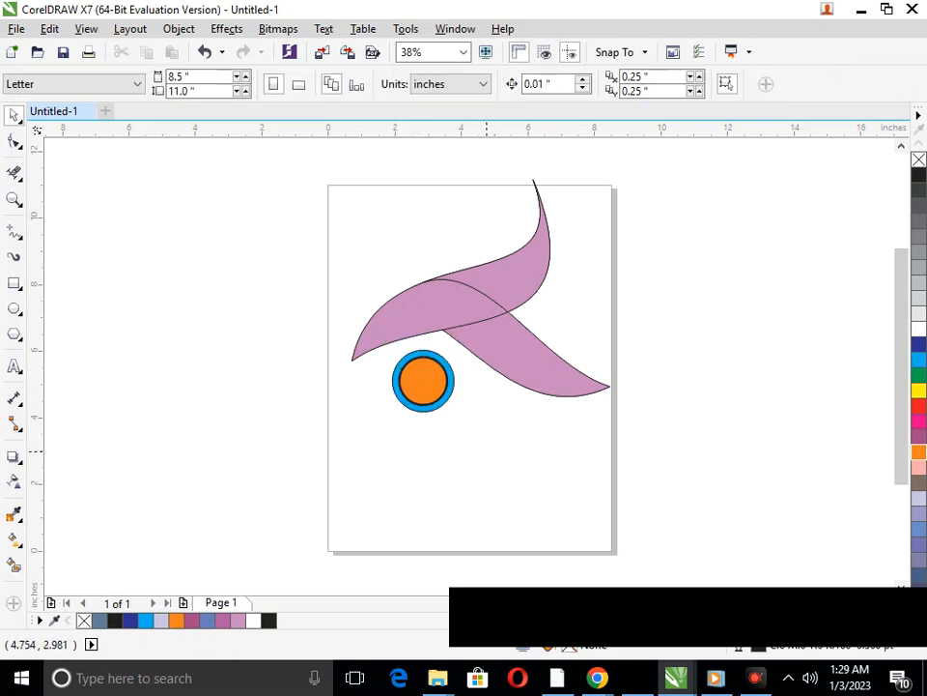
Move the blades and the circular emblem together down and slightly left to centre the logo on the page
left_click_drag(272, 161, 623, 430)
left_click_drag(506, 343, 510, 372)
left_click(687, 367)
left_click_drag(286, 128, 649, 461)
left_click_drag(543, 393, 532, 395)
left_click(717, 370)
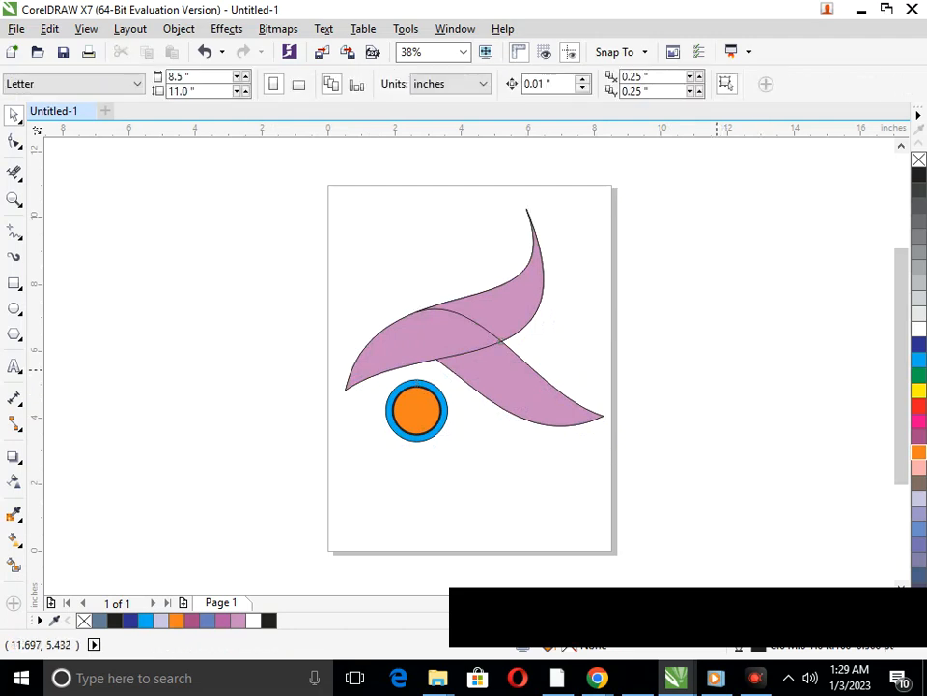